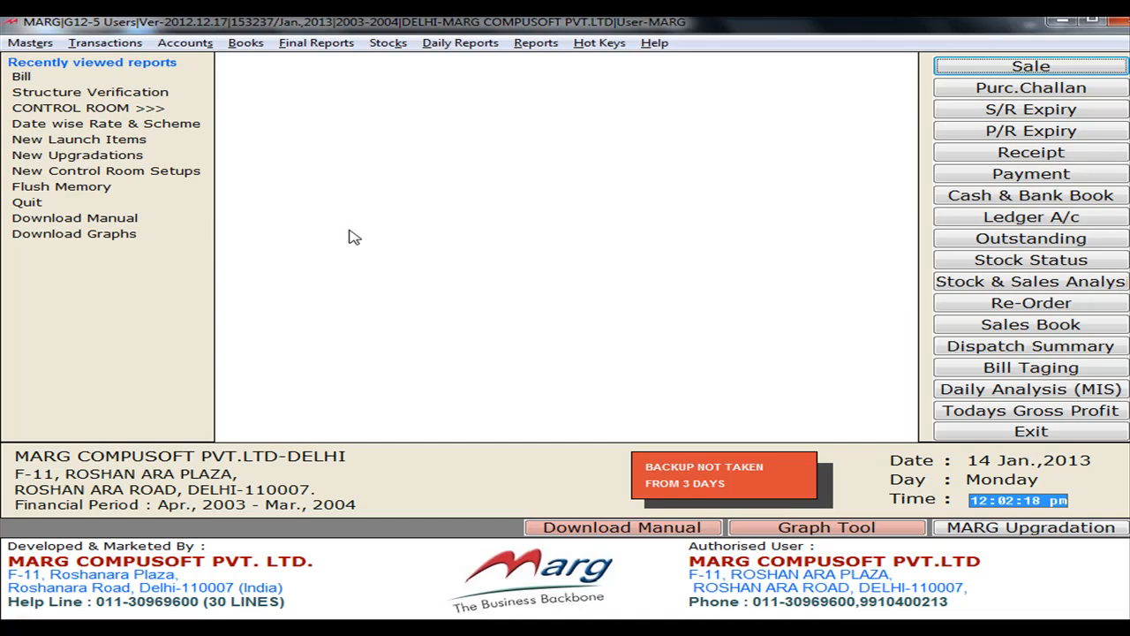
- Start a new sale bill dated 31-03-2004 and choose AHUJA MEDICINE CENTRE as the party
{"action": "left_click", "coordinate": [105, 42]}
{"action": "mouse_move", "coordinate": [102, 64]}
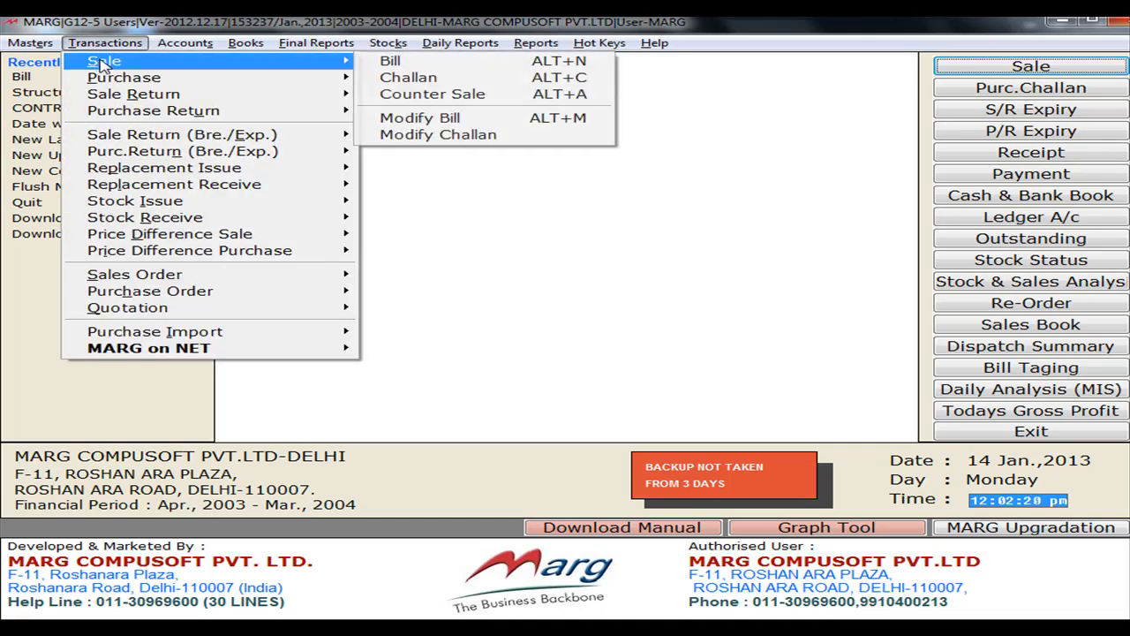
{"action": "left_click", "coordinate": [373, 62]}
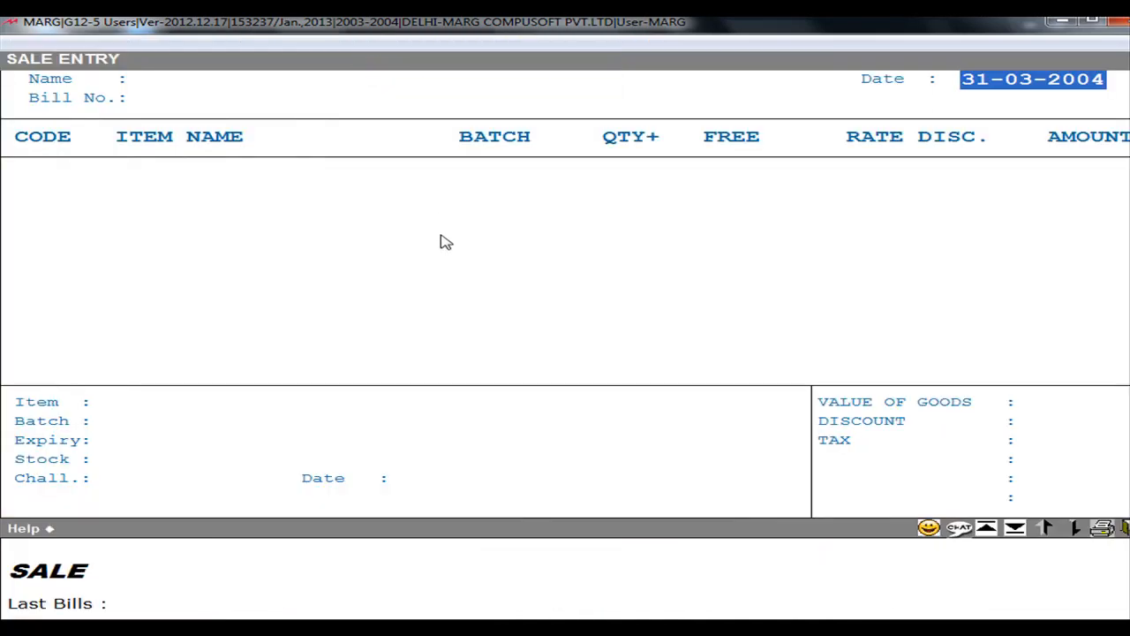
{"action": "key", "text": "Return"}
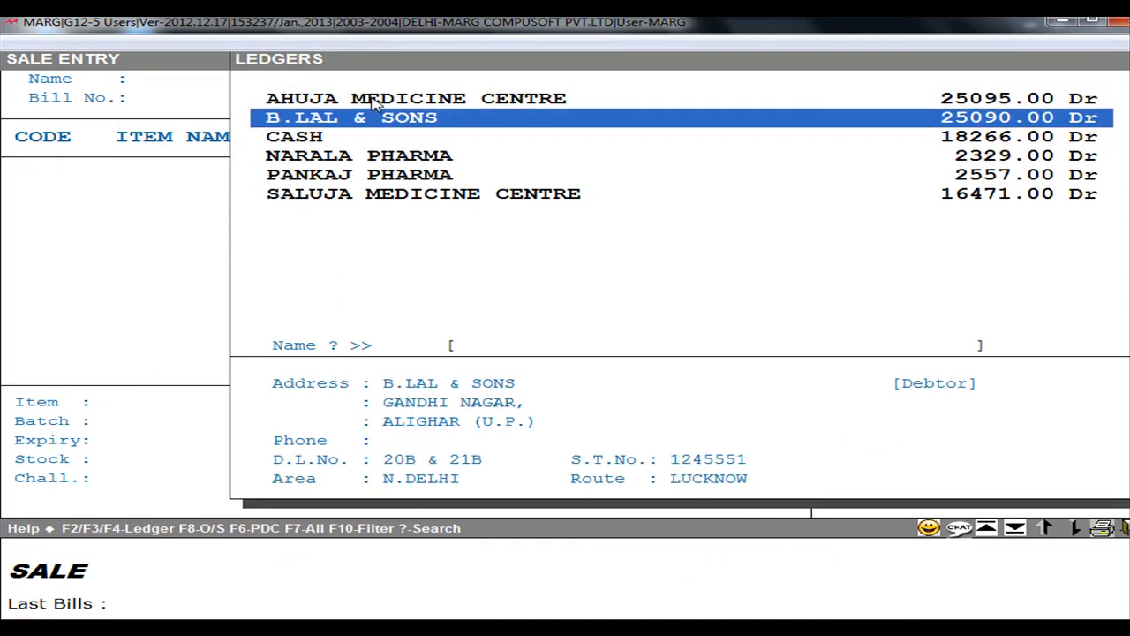
{"action": "left_click", "coordinate": [574, 101]}
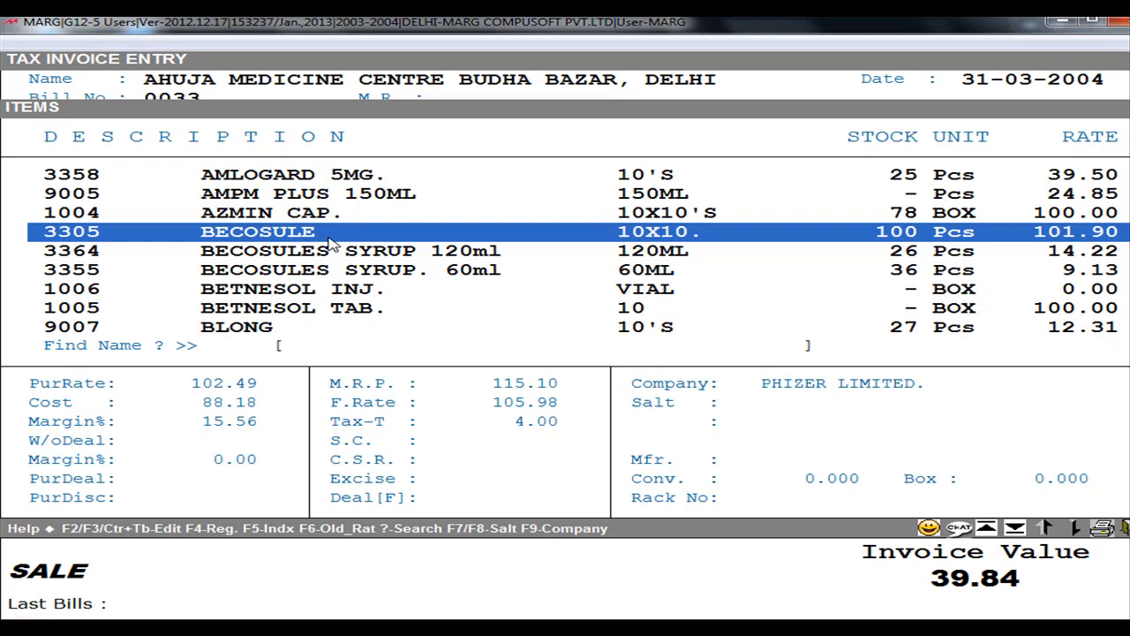
- Check BECOSULE's shortage entry and record a shortage of 5 for BECOSULES SYRUP 120ml from the item list
{"action": "key", "text": "plus"}
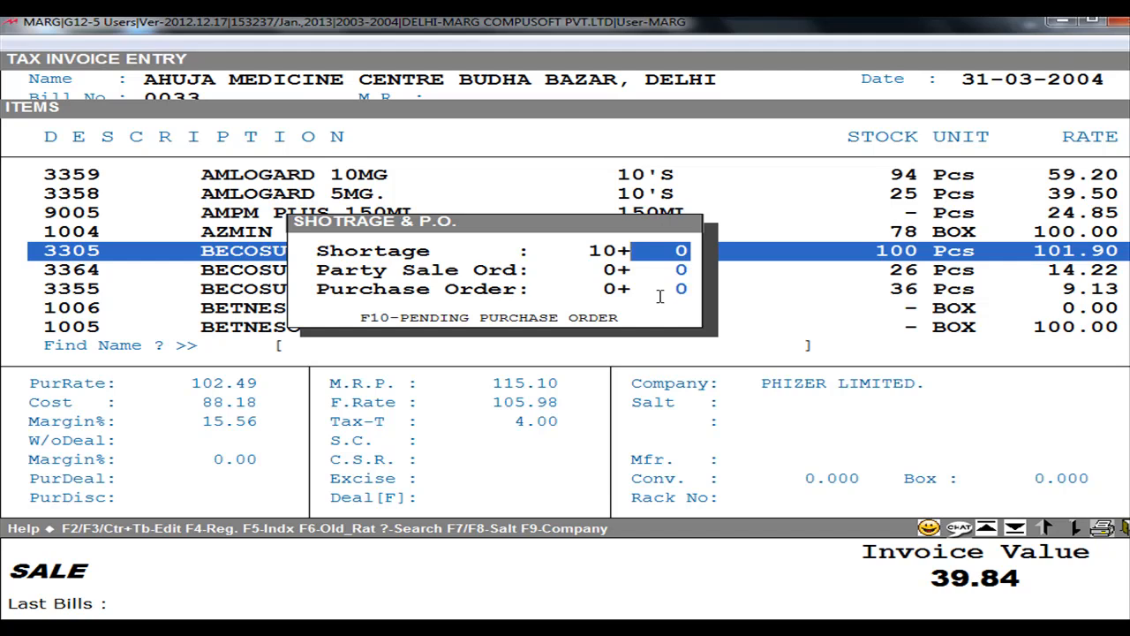
{"action": "key", "text": "Escape"}
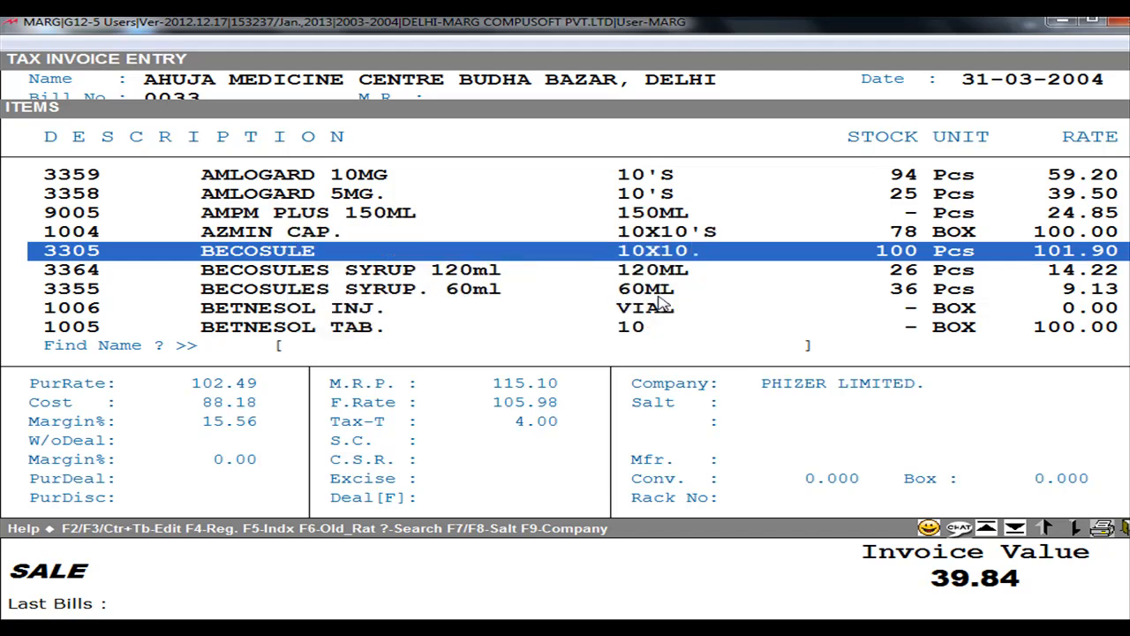
{"action": "left_click", "coordinate": [409, 268]}
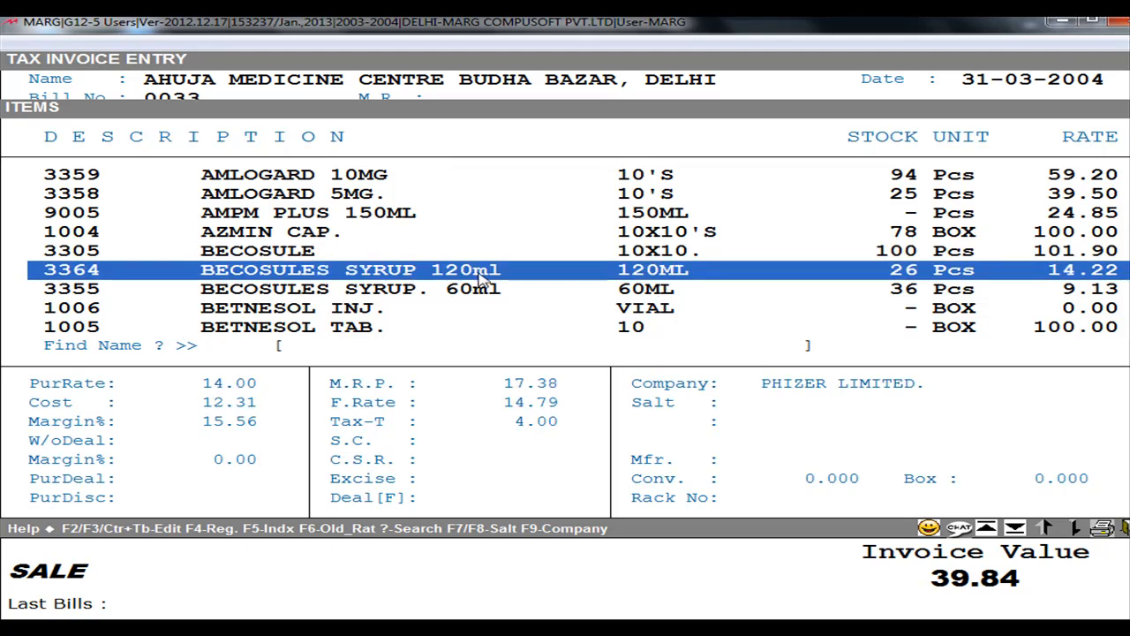
{"action": "key", "text": "Return"}
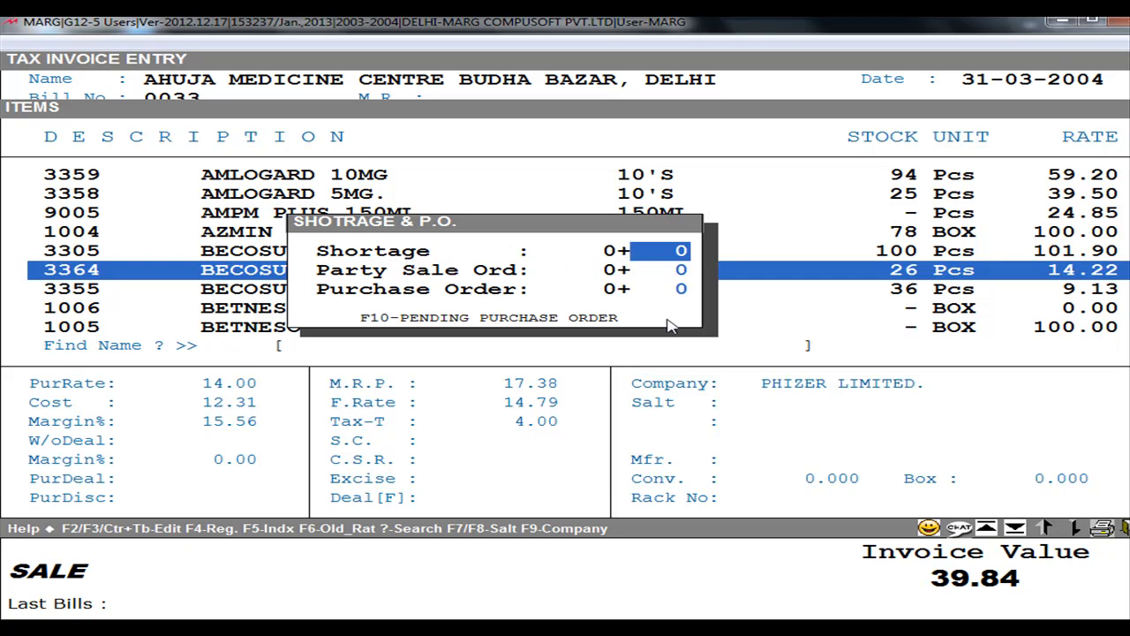
{"action": "type", "text": "5"}
{"action": "key", "text": "Return"}
{"action": "key", "text": "Return"}
{"action": "key", "text": "Return"}
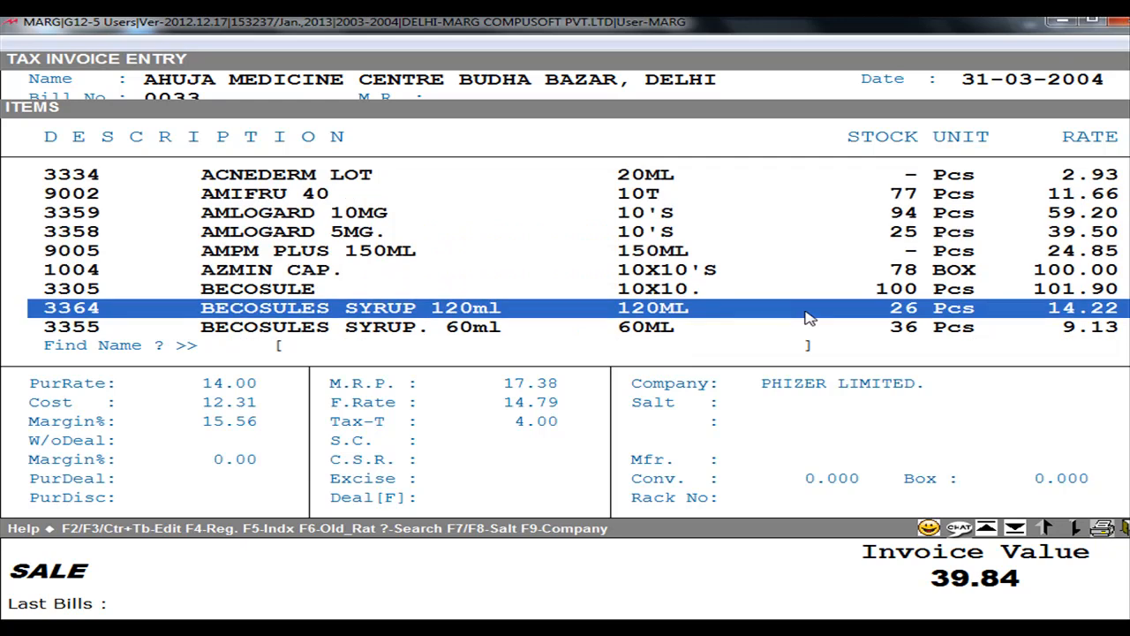
{"action": "key", "text": "Down"}
{"action": "key", "text": "Down"}
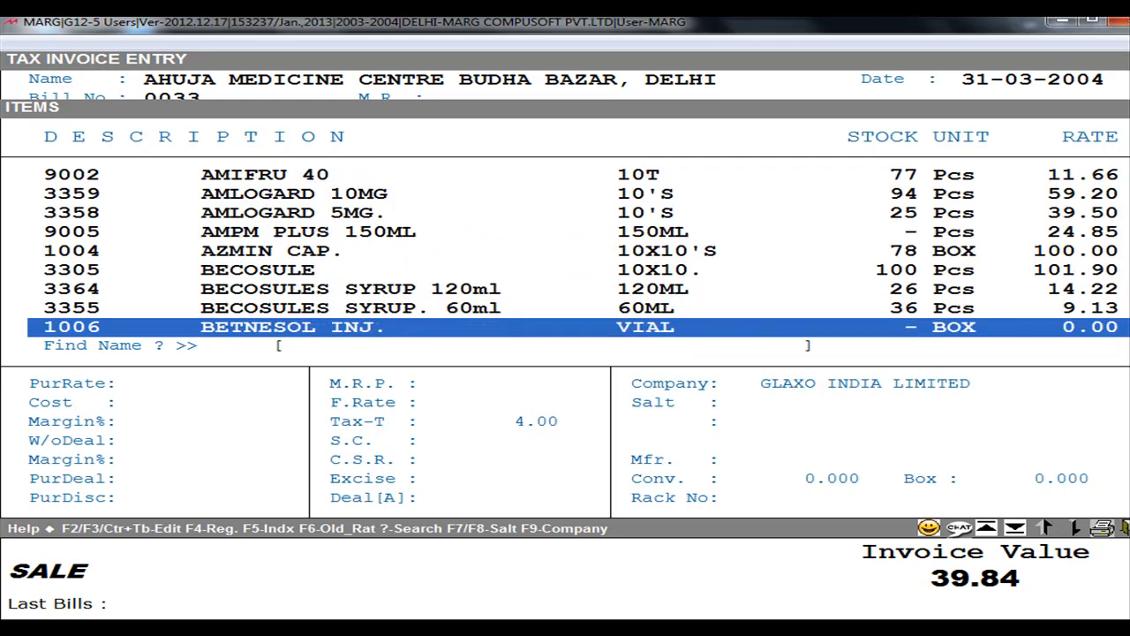
{"action": "key", "text": "Down"}
{"action": "key", "text": "Down"}
{"action": "key", "text": "Down"}
{"action": "key", "text": "Up"}
{"action": "key", "text": "Up"}
{"action": "key", "text": "Up"}
{"action": "key", "text": "Up"}
{"action": "key", "text": "Up"}
{"action": "key", "text": "Up"}
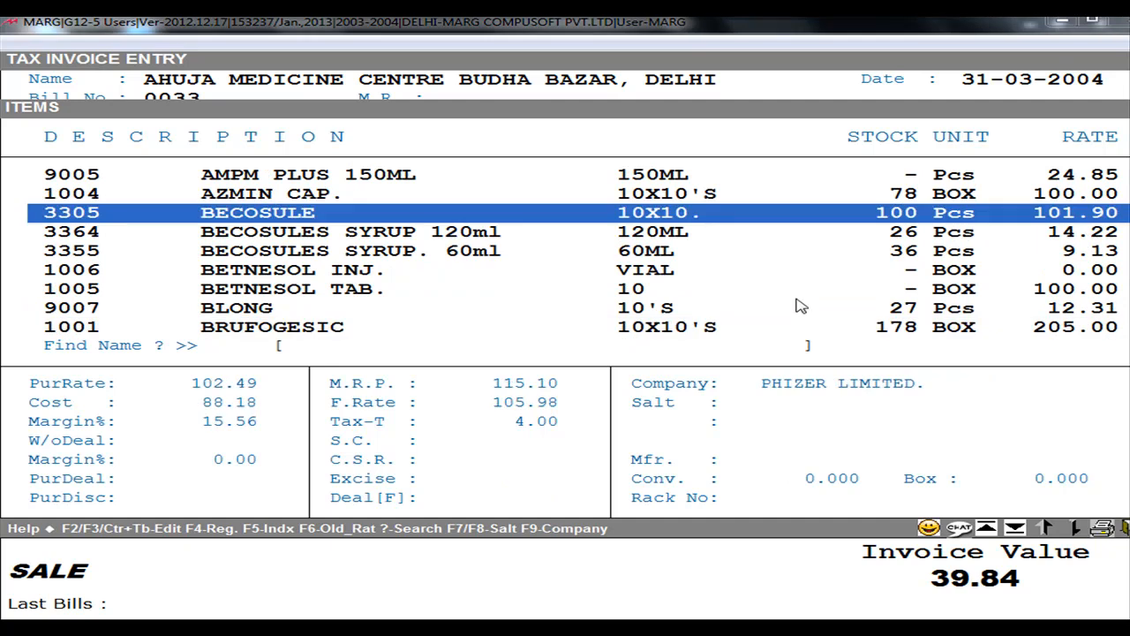
{"action": "key", "text": "Down"}
{"action": "key", "text": "Down"}
{"action": "key", "text": "Down"}
{"action": "key", "text": "Down"}
{"action": "key", "text": "Down"}
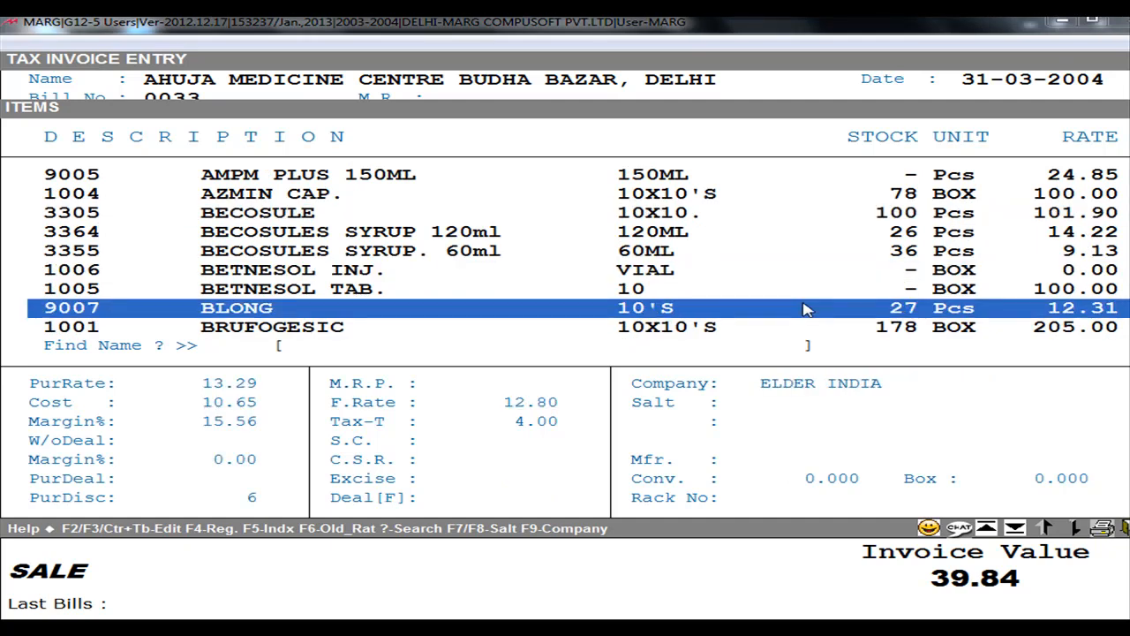
{"action": "key", "text": "Up"}
{"action": "key", "text": "Up"}
{"action": "key", "text": "Up"}
{"action": "key", "text": "Up"}
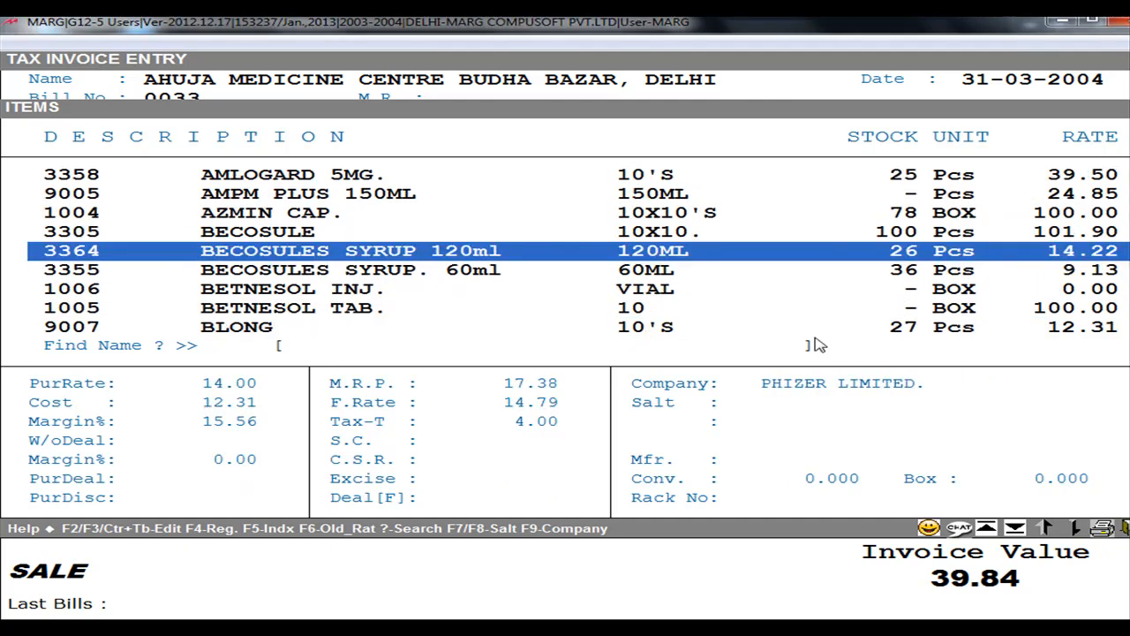
- Leave the item list and exit the sale bill without saving it
{"action": "key", "text": "Escape"}
{"action": "key", "text": "Escape"}
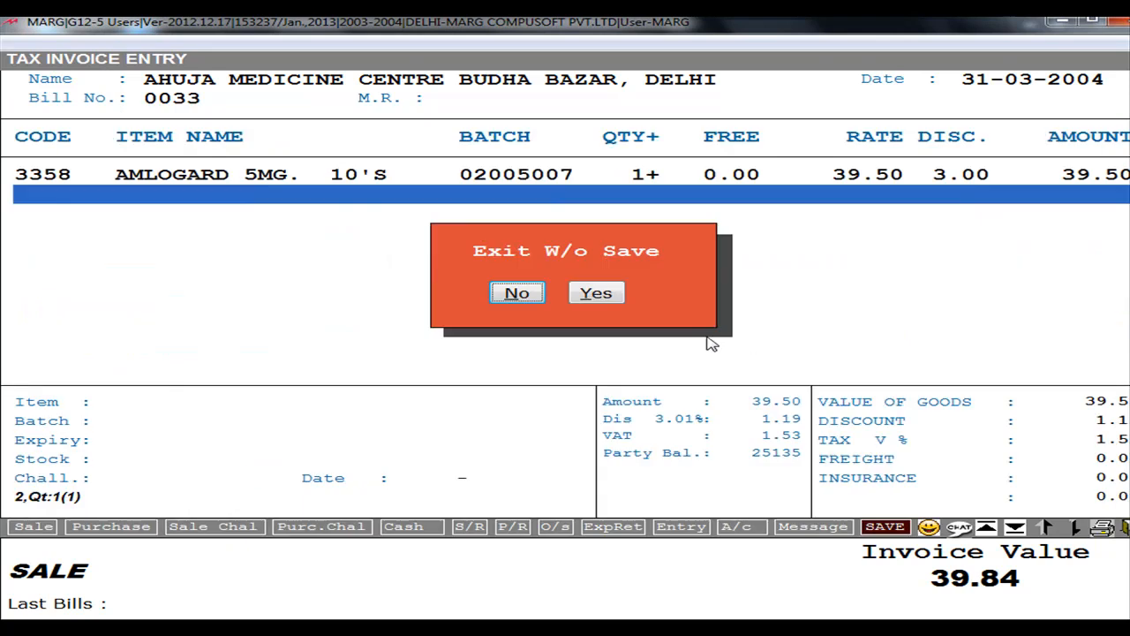
{"action": "left_click", "coordinate": [618, 296]}
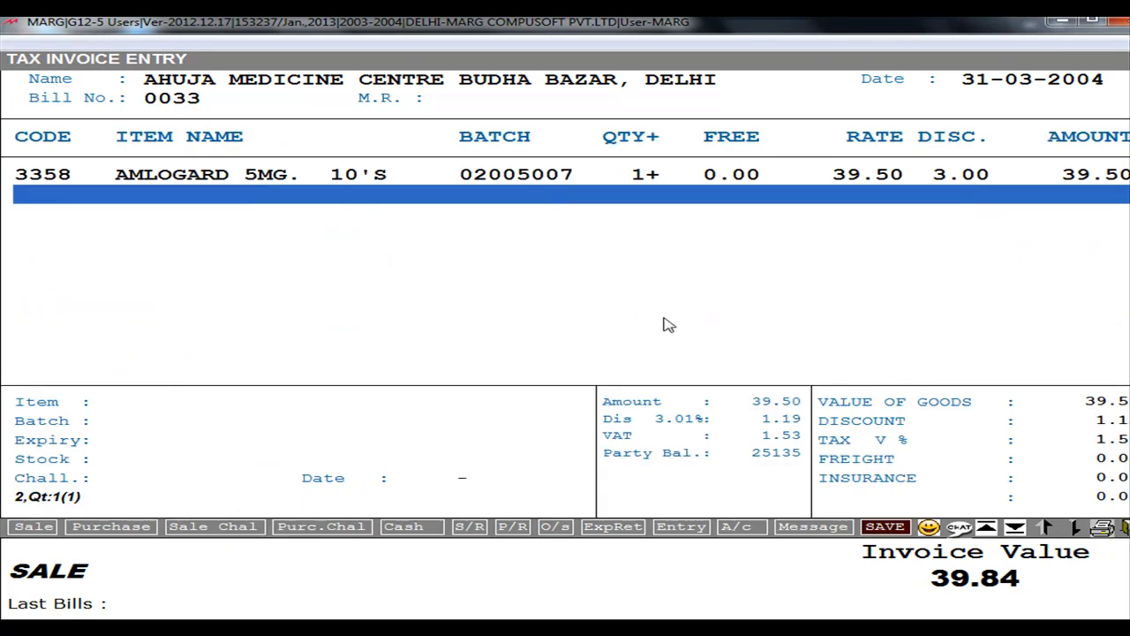
{"action": "key", "text": "Escape"}
{"action": "key", "text": "y"}
{"action": "key", "text": "Escape"}
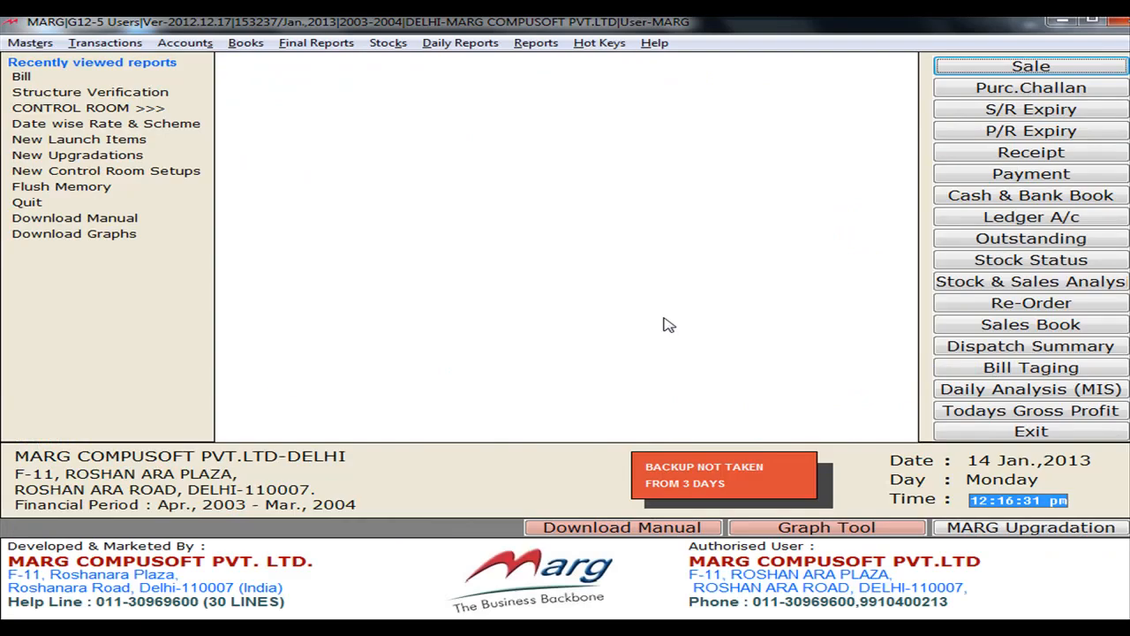
- Open the shortage report for the whole shortage
{"action": "left_click", "coordinate": [53, 44]}
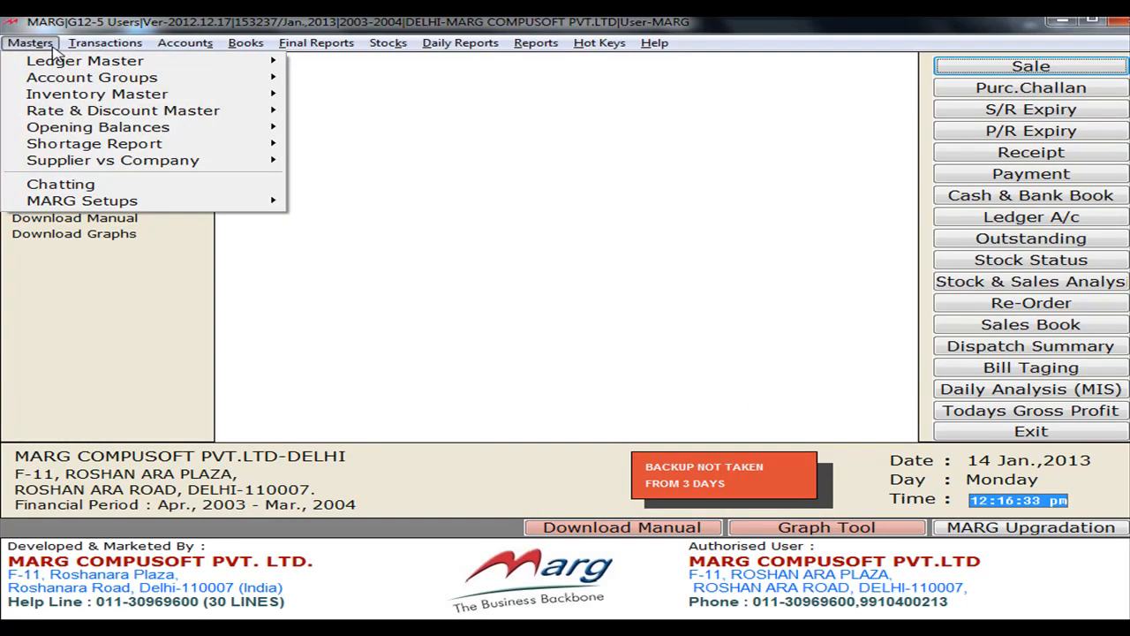
{"action": "mouse_move", "coordinate": [69, 147]}
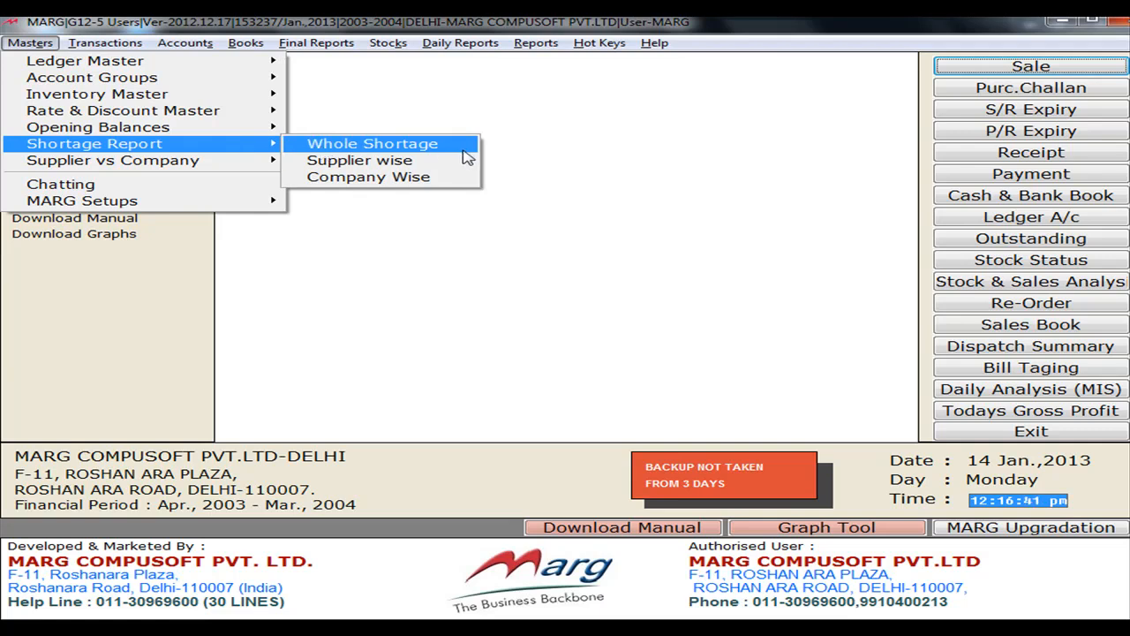
{"action": "left_click", "coordinate": [370, 145]}
{"action": "key", "text": "Down"}
{"action": "key", "text": "Down"}
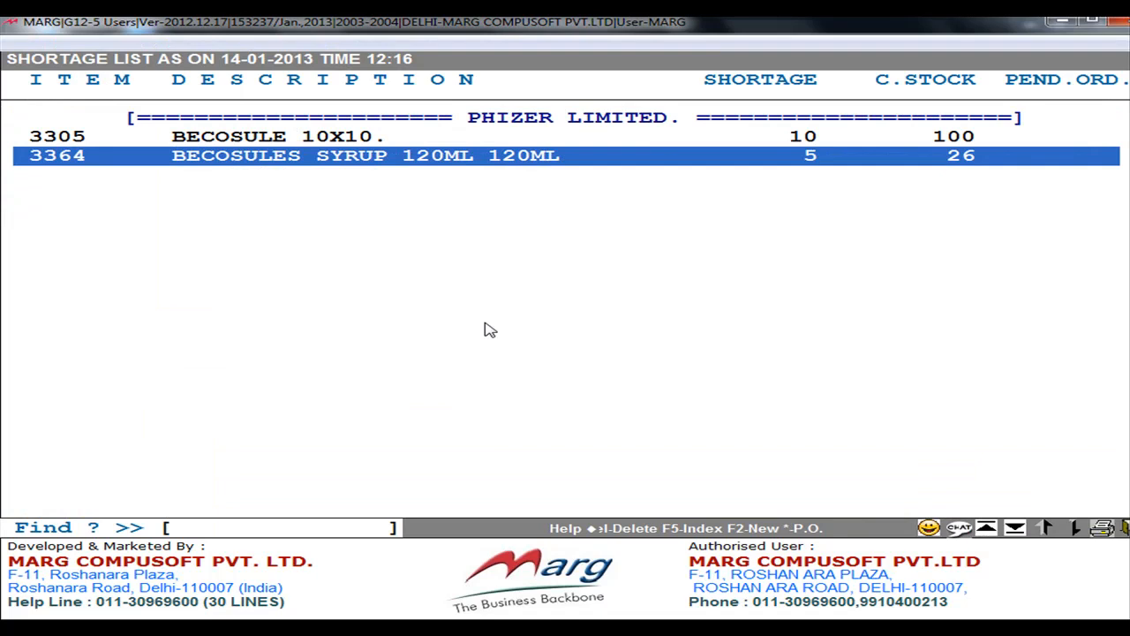
- Review the company heading and the items listed under it in the shortage list
{"action": "left_click", "coordinate": [499, 119]}
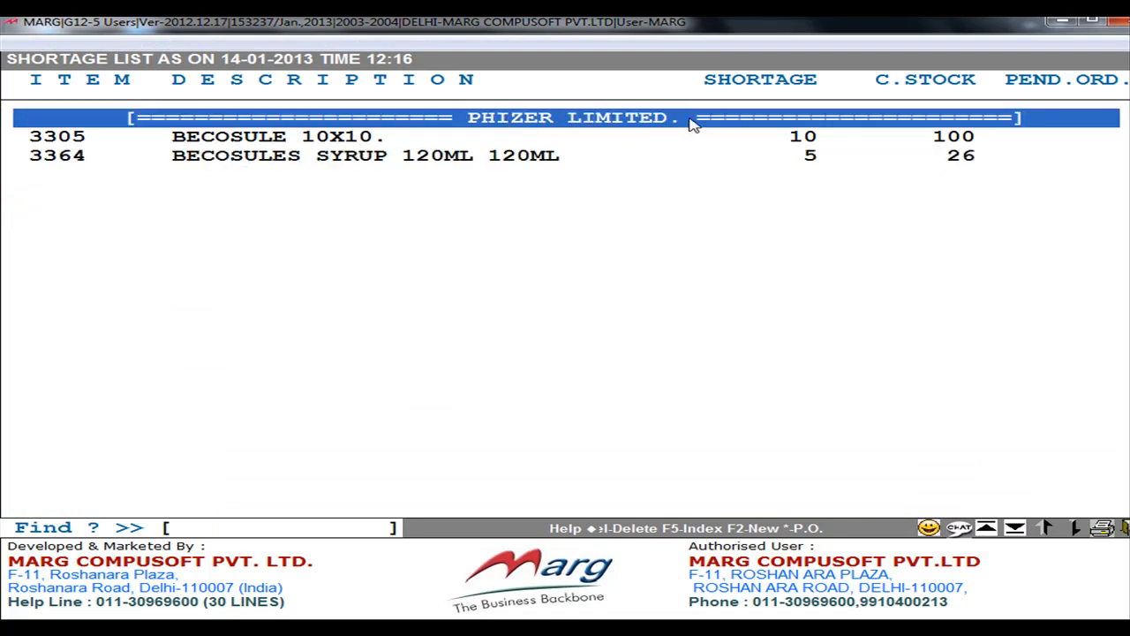
{"action": "left_click", "coordinate": [396, 139]}
{"action": "left_click", "coordinate": [399, 155]}
{"action": "left_click", "coordinate": [405, 139]}
{"action": "left_click", "coordinate": [412, 155]}
{"action": "left_click", "coordinate": [403, 137]}
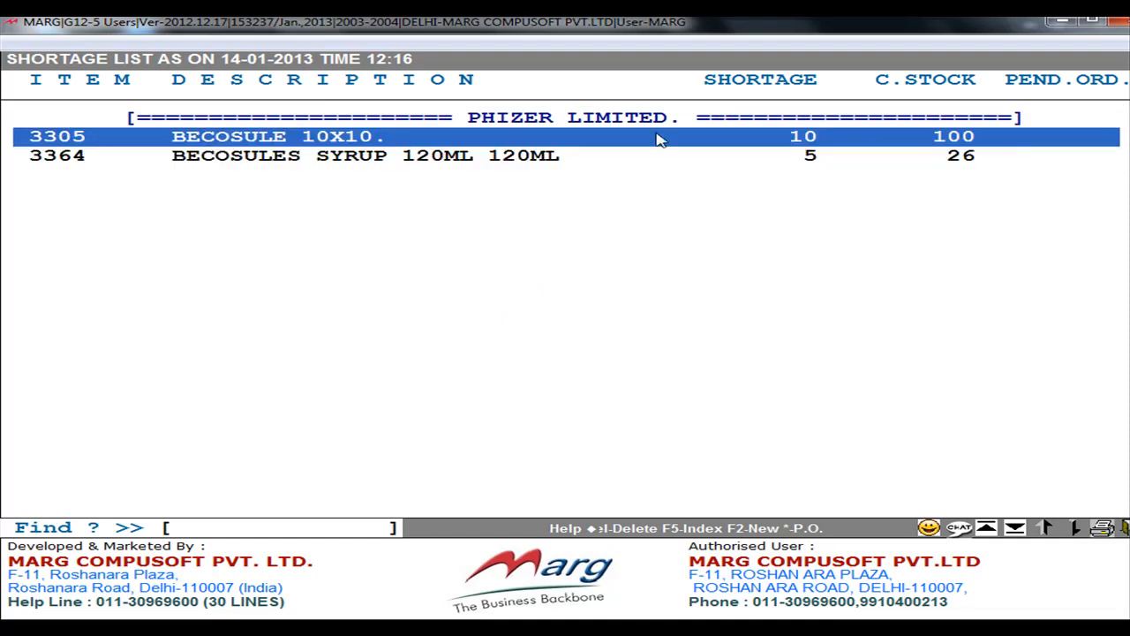
- Compare the shortage, current stock and pending order columns for BECOSULE 10X10 and BECOSULES SYRUP 120ML
{"action": "left_click", "coordinate": [802, 159]}
{"action": "left_click", "coordinate": [799, 141]}
{"action": "left_click", "coordinate": [801, 159]}
{"action": "left_click", "coordinate": [801, 146]}
{"action": "left_click", "coordinate": [804, 157]}
{"action": "left_click", "coordinate": [956, 143]}
{"action": "left_click", "coordinate": [962, 159]}
{"action": "left_click", "coordinate": [971, 137]}
{"action": "left_click", "coordinate": [975, 157]}
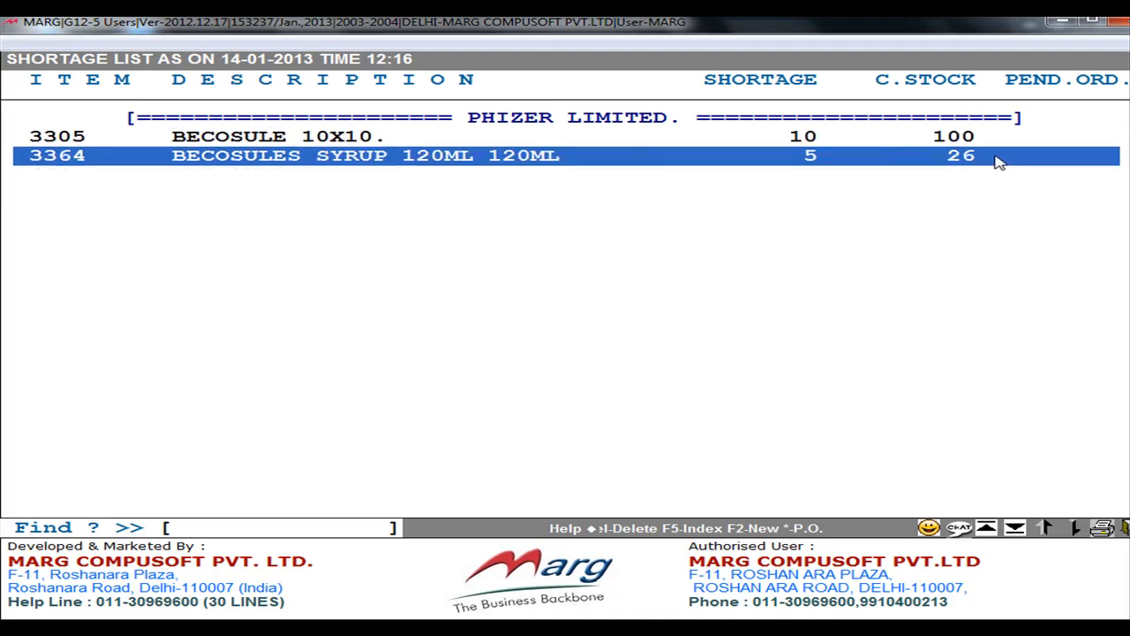
{"action": "key", "text": "Up"}
{"action": "key", "text": "Down"}
{"action": "left_click", "coordinate": [994, 144]}
{"action": "left_click", "coordinate": [984, 138]}
{"action": "left_click", "coordinate": [996, 159]}
{"action": "left_click", "coordinate": [991, 143]}
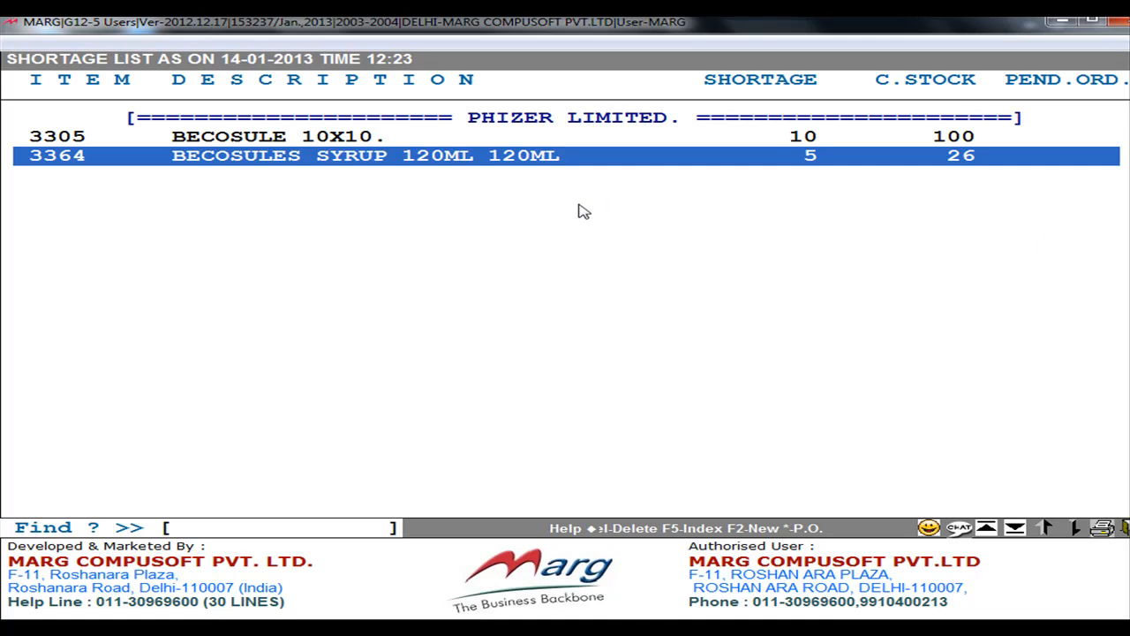
- View the print report options available for the shortage list, dismiss them and close the list
{"action": "left_click", "coordinate": [569, 138]}
{"action": "key", "text": "alt+p"}
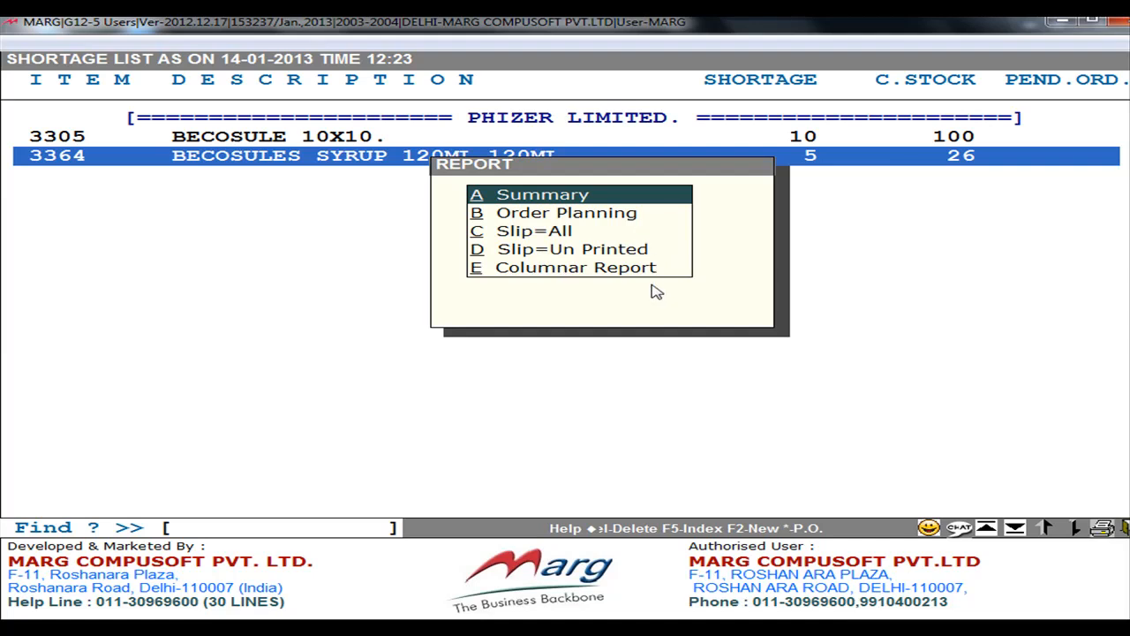
{"action": "key", "text": "Escape"}
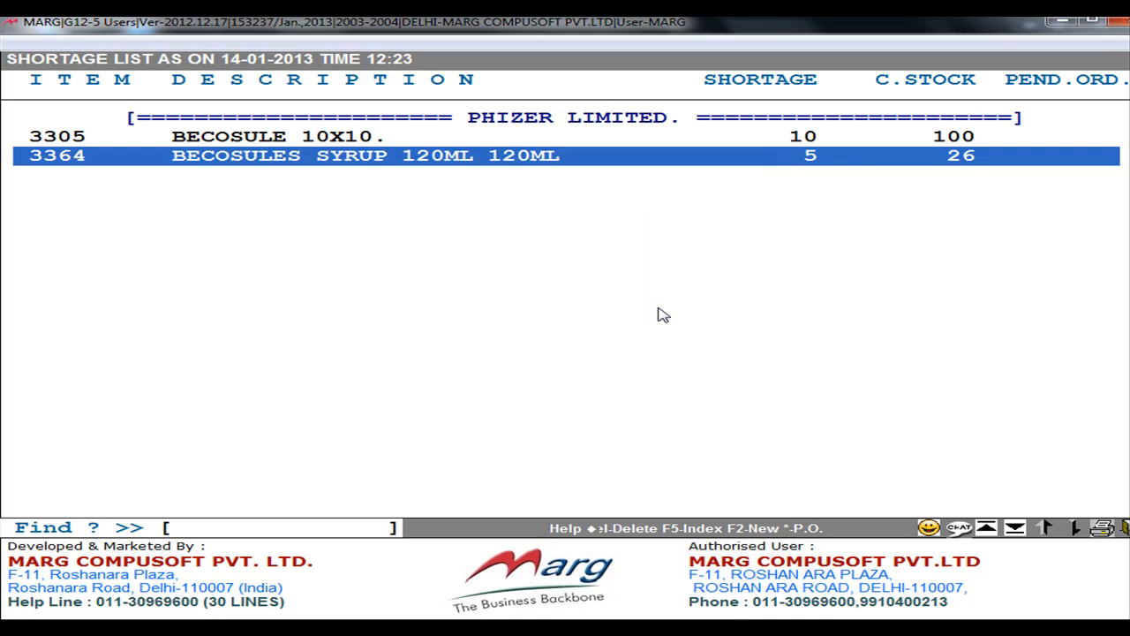
{"action": "key", "text": "alt+p"}
{"action": "key", "text": "Escape"}
{"action": "key", "text": "Escape"}
- Open the supplier-wise shortage report and choose RANBAXY INDIA LTD. as the supplier
{"action": "left_click", "coordinate": [36, 42]}
{"action": "mouse_move", "coordinate": [75, 148]}
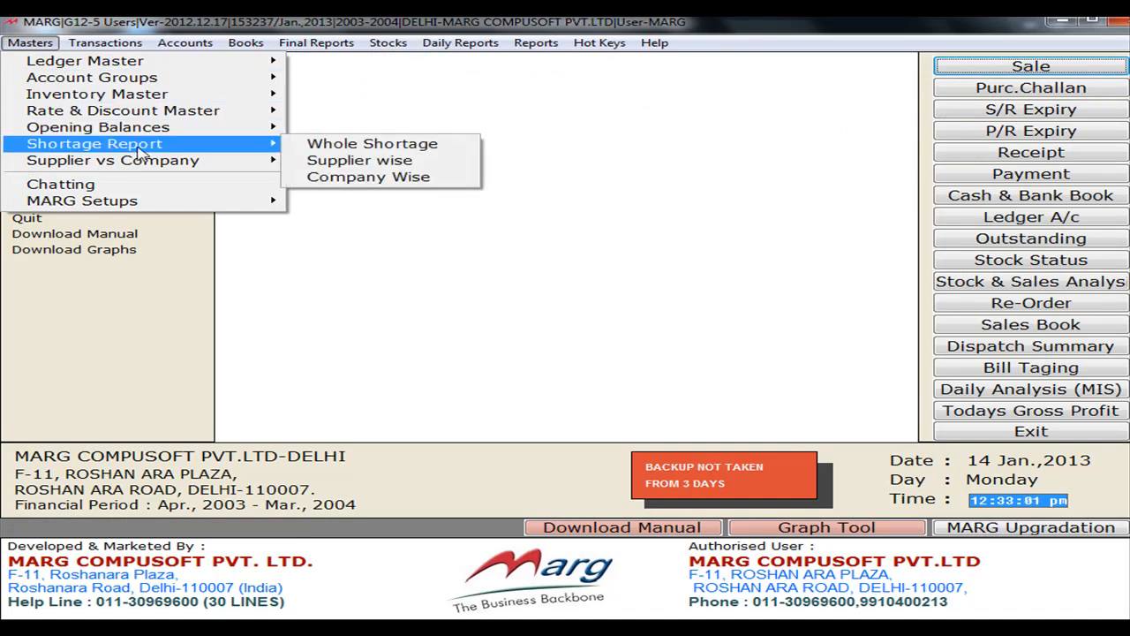
{"action": "left_click", "coordinate": [419, 166]}
{"action": "key", "text": "End"}
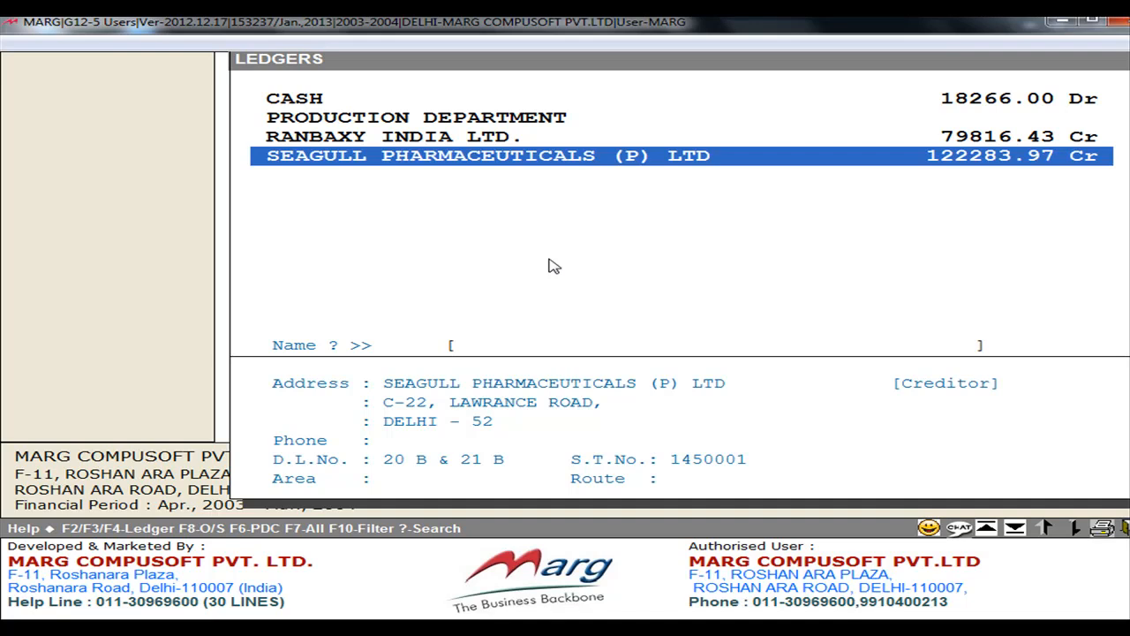
{"action": "left_click", "coordinate": [504, 113]}
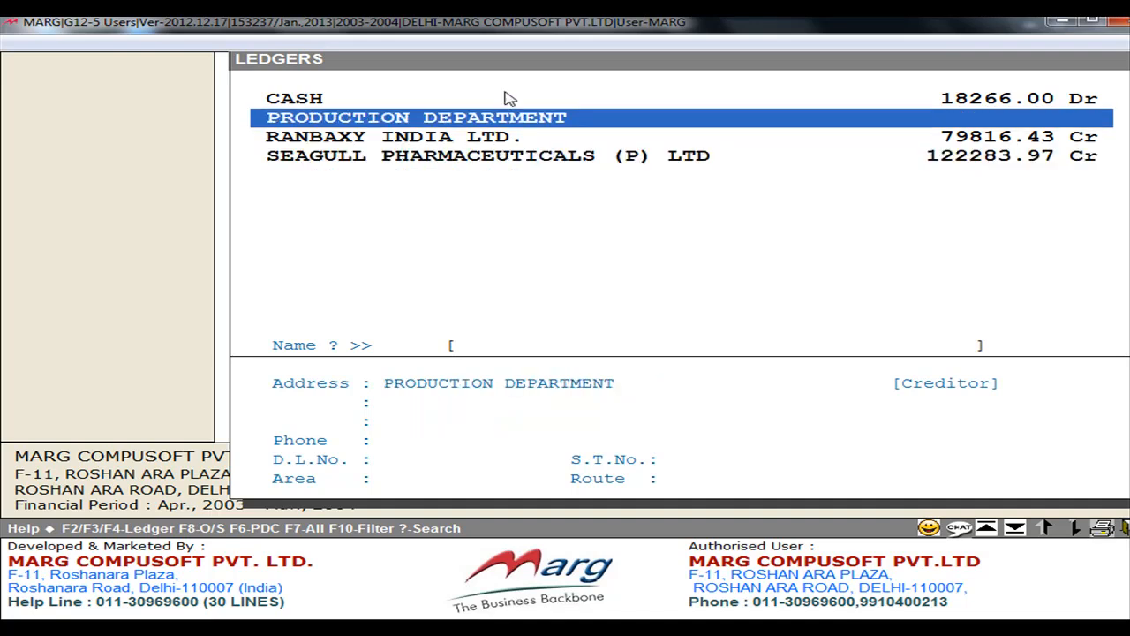
{"action": "left_click", "coordinate": [521, 155]}
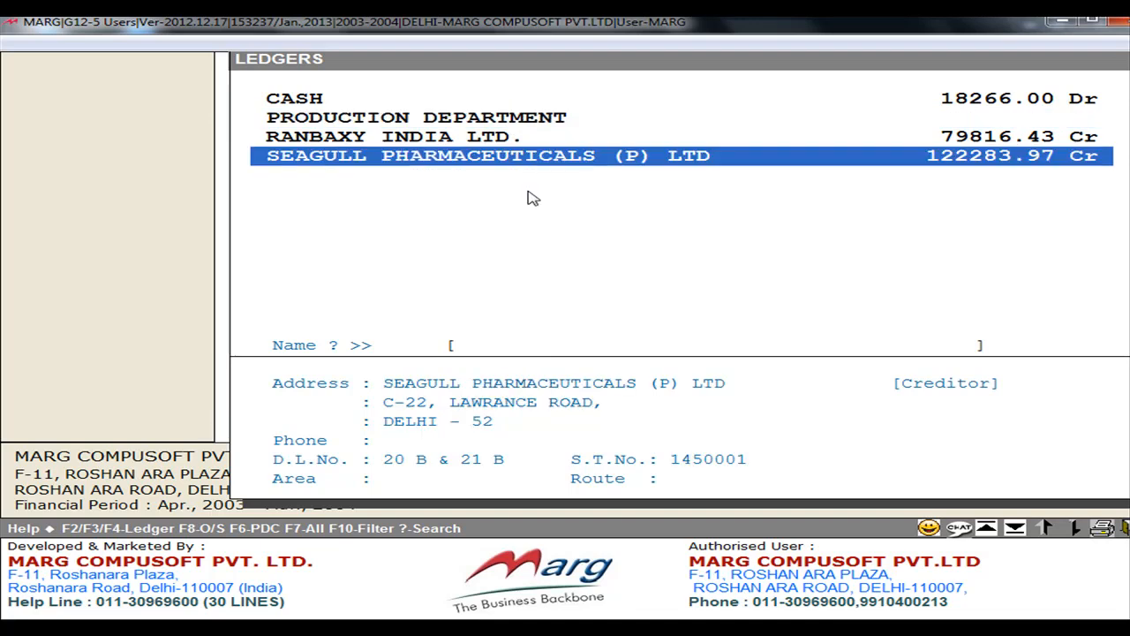
{"action": "key", "text": "Up"}
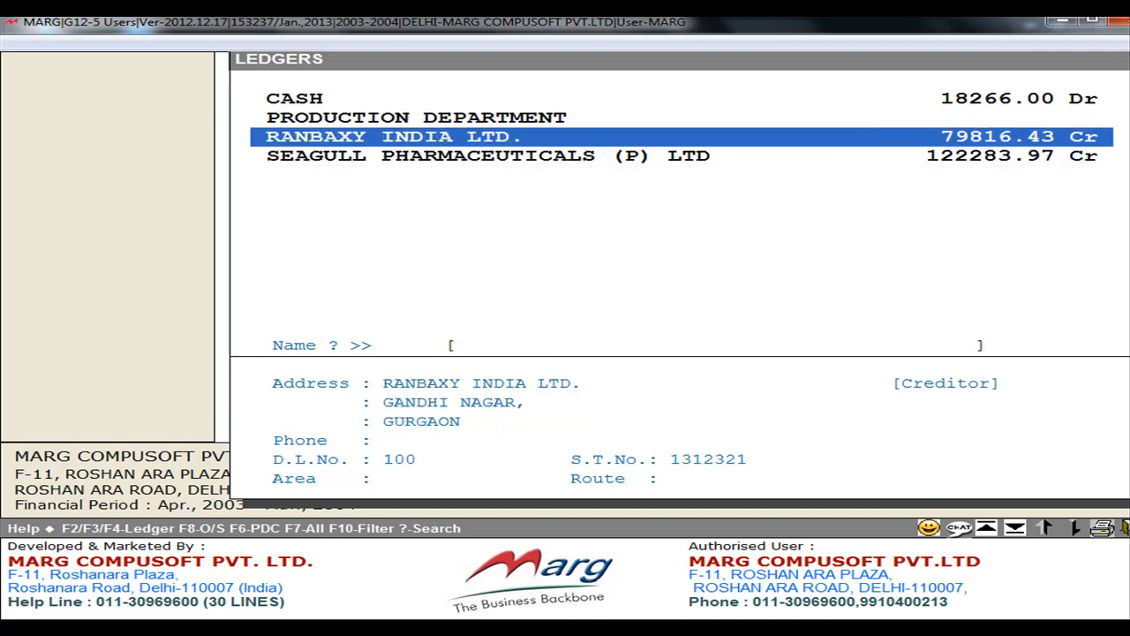
{"action": "key", "text": "Return"}
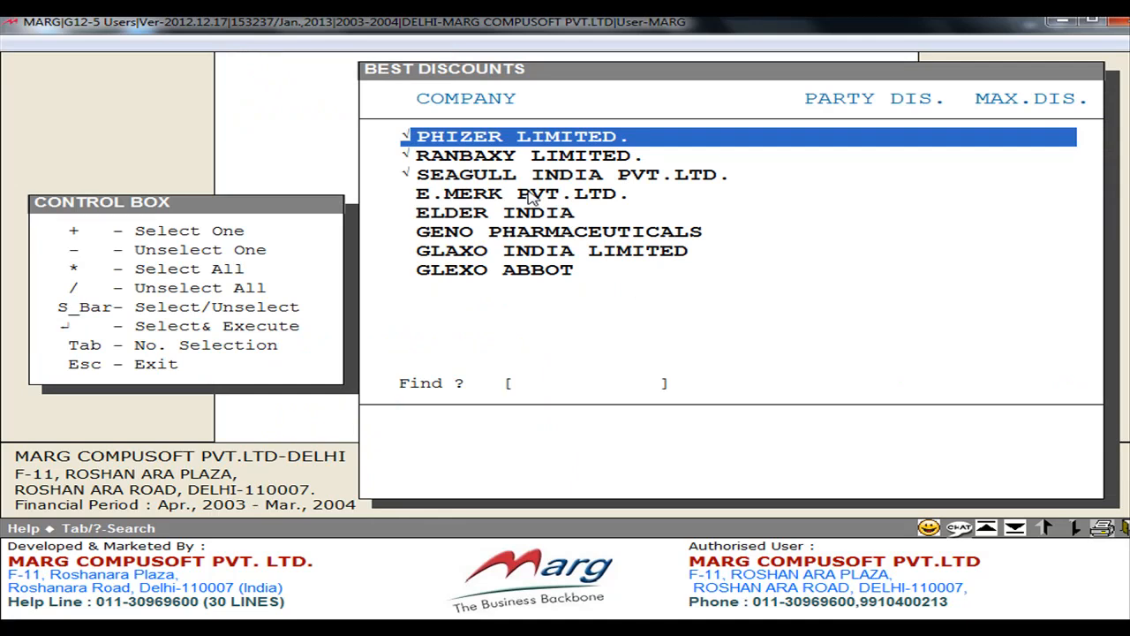
- Look through the companies listed for the chosen supplier and check which ones are marked as selected
{"action": "key", "text": "Down"}
{"action": "left_click", "coordinate": [589, 256]}
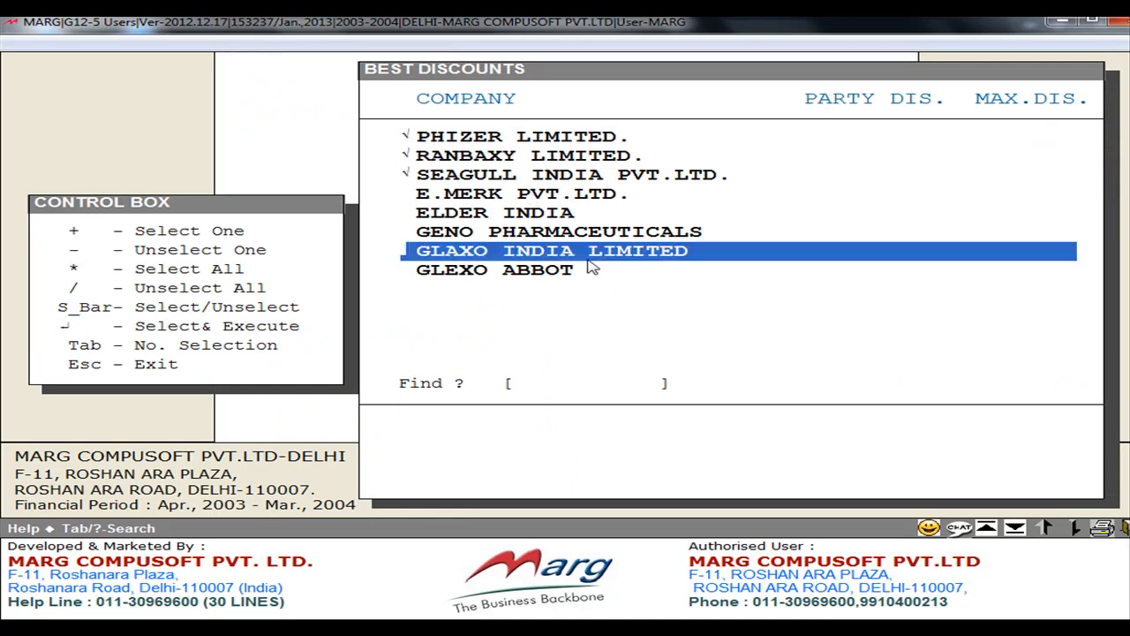
{"action": "key", "text": "Up"}
{"action": "key", "text": "Up"}
{"action": "key", "text": "Up"}
{"action": "key", "text": "Up"}
{"action": "key", "text": "Up"}
{"action": "key", "text": "Up"}
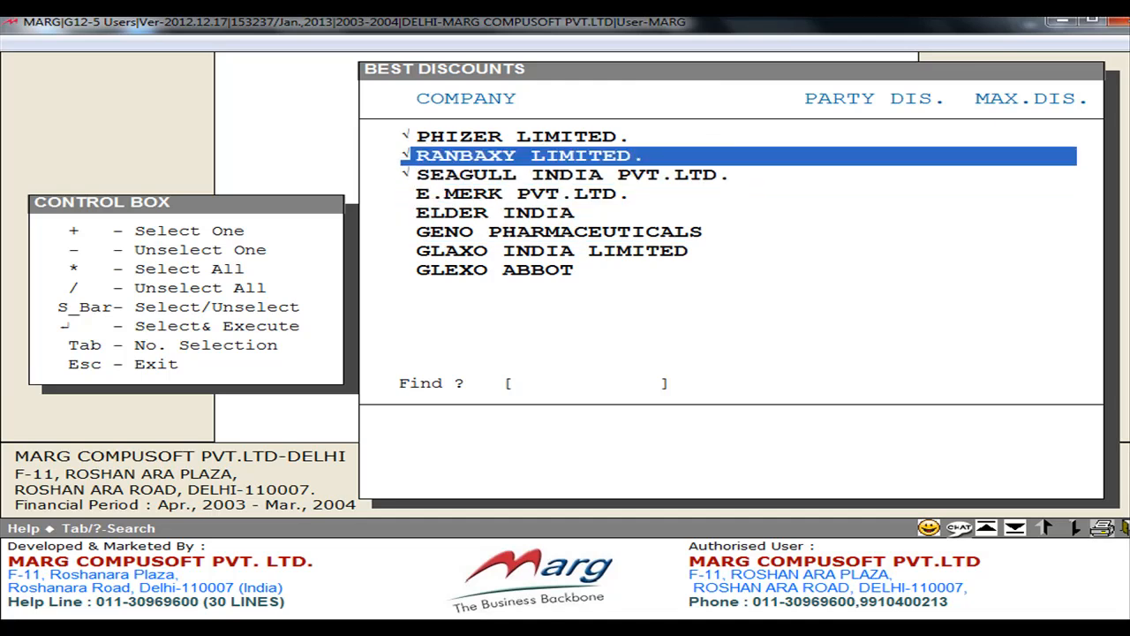
{"action": "left_click", "coordinate": [590, 258]}
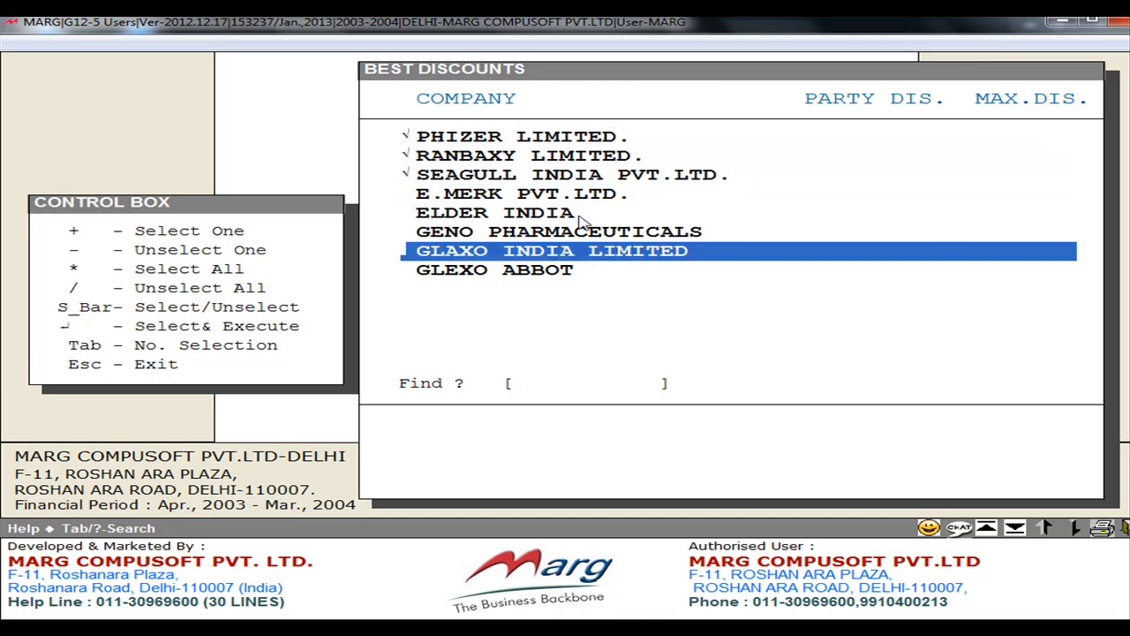
- Choose PHIZER LIMITED. in the supplier's company list and generate the supplier-wise shortage list
{"action": "left_click", "coordinate": [534, 155]}
{"action": "left_click", "coordinate": [536, 141]}
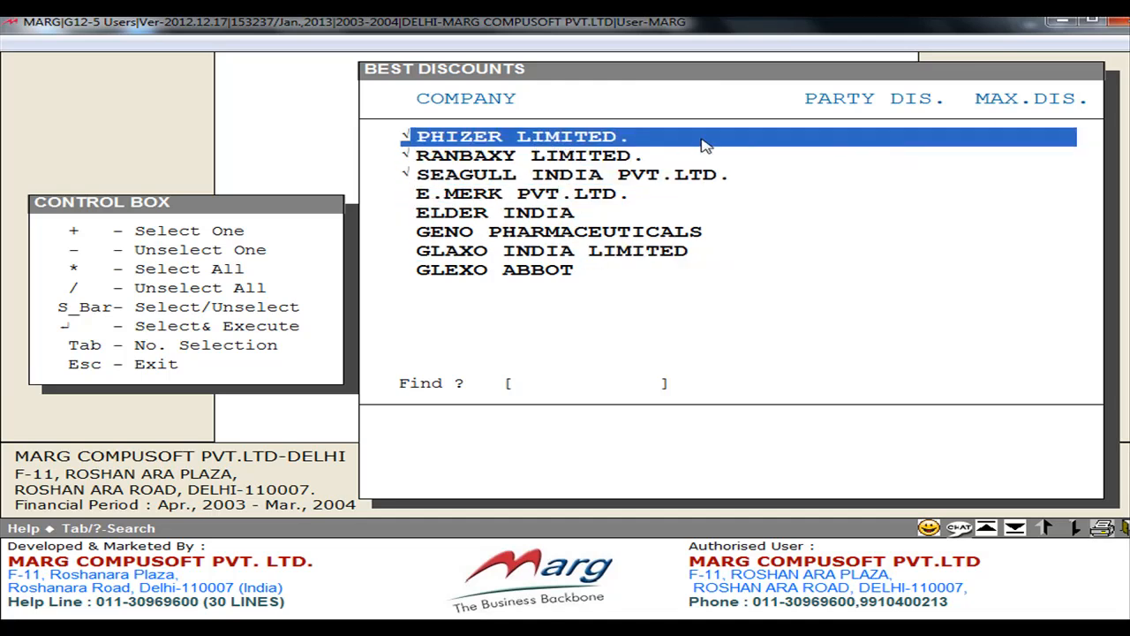
{"action": "key", "text": "Return"}
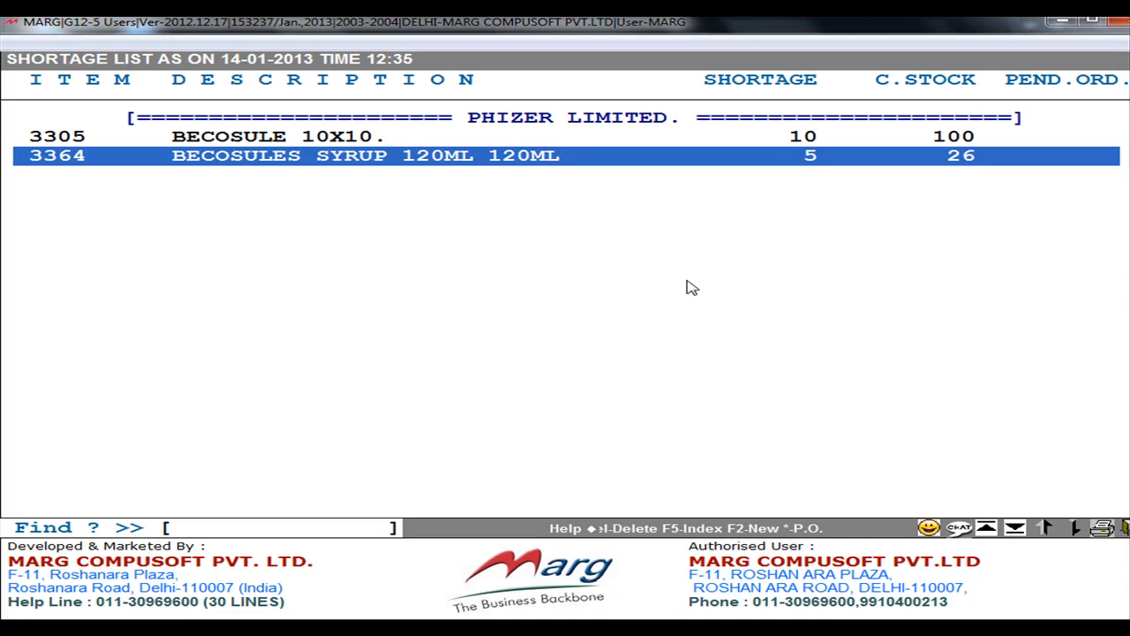
- View the print report options for the supplier-wise shortage list, dismiss them and close the list
{"action": "key", "text": "alt+p"}
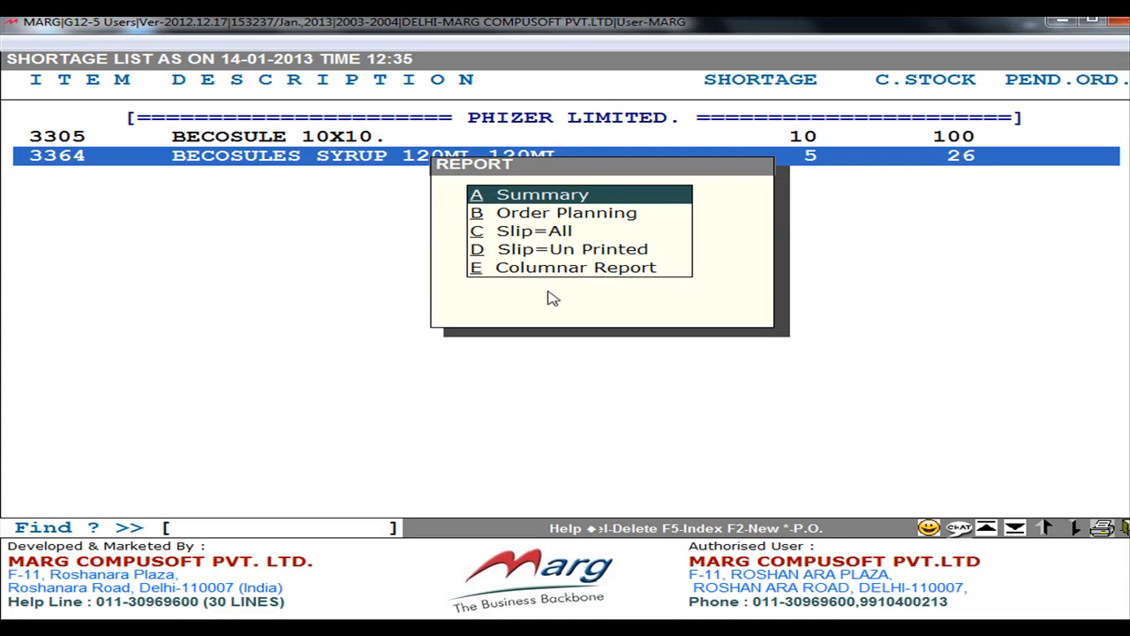
{"action": "key", "text": "Escape"}
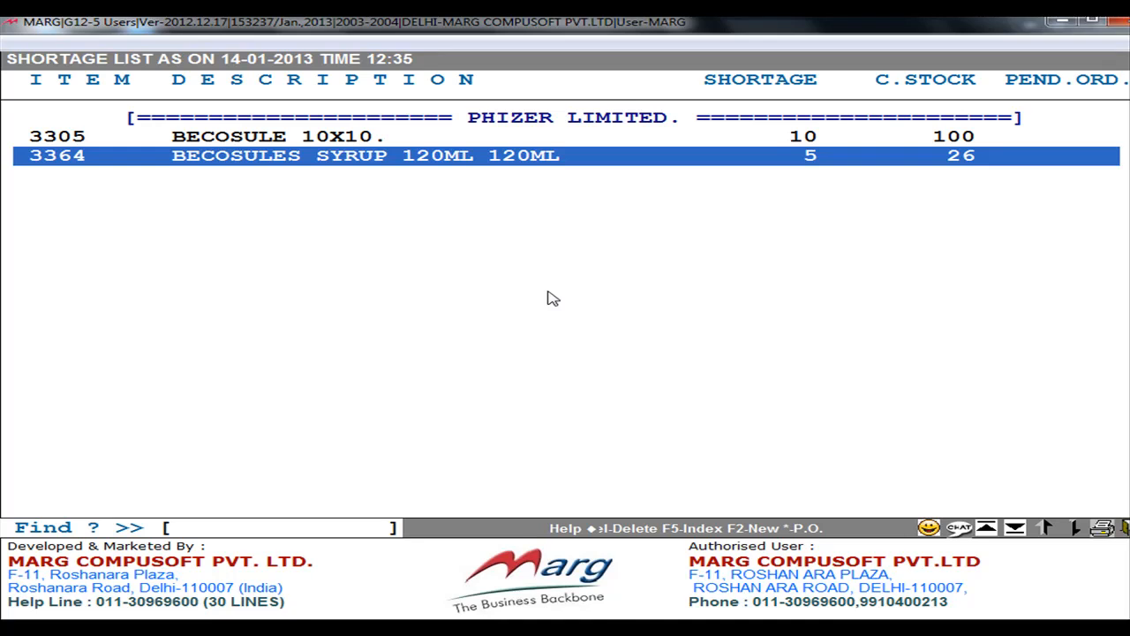
{"action": "key", "text": "Escape"}
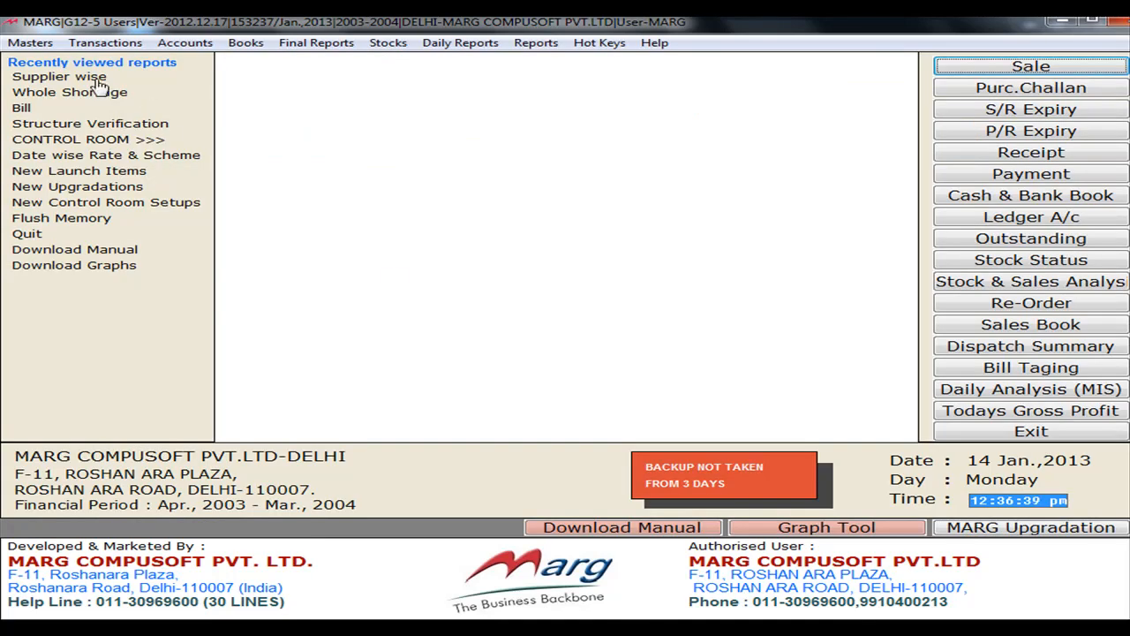
- Open the company-wise shortage report
{"action": "left_click", "coordinate": [37, 46]}
{"action": "mouse_move", "coordinate": [64, 148]}
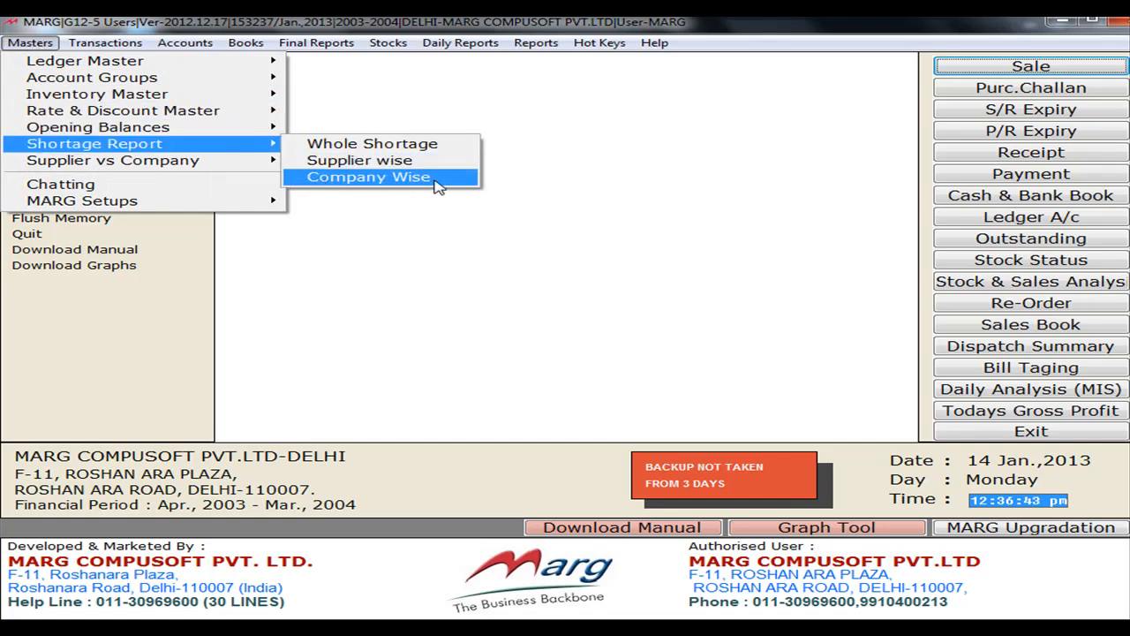
{"action": "left_click", "coordinate": [375, 178]}
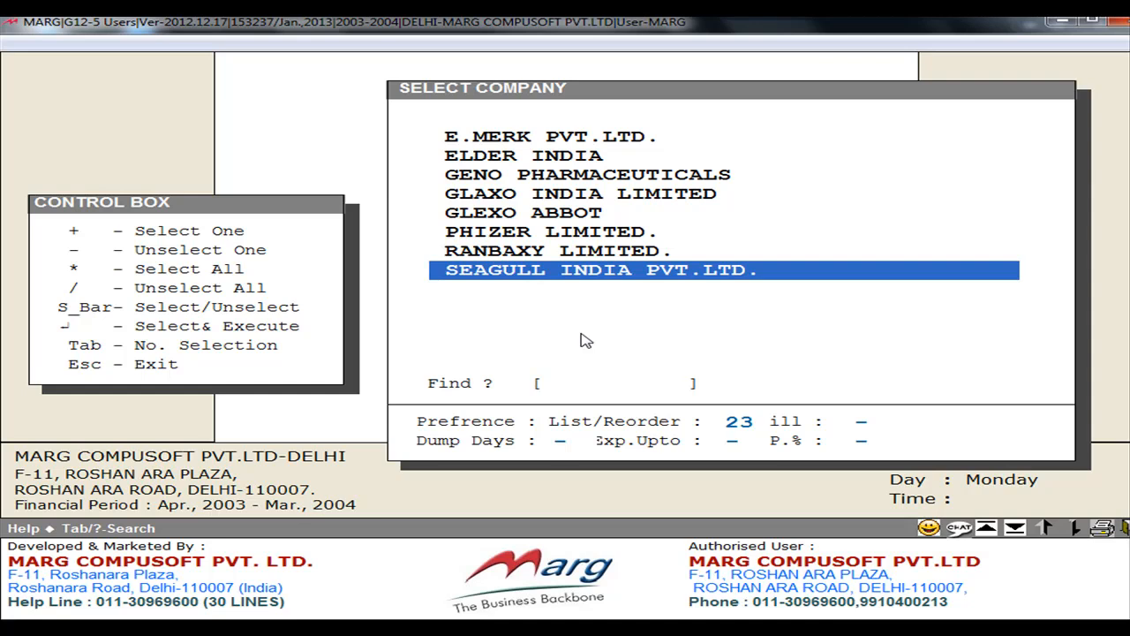
{"action": "left_click", "coordinate": [625, 252]}
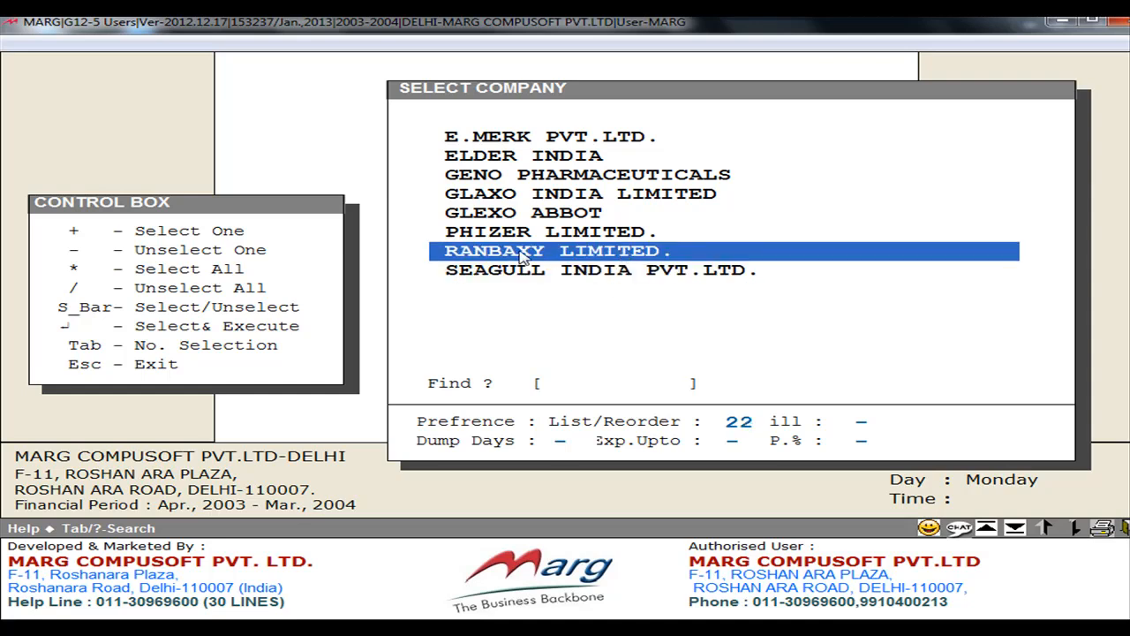
{"action": "left_click", "coordinate": [623, 256]}
{"action": "key", "text": "Escape"}
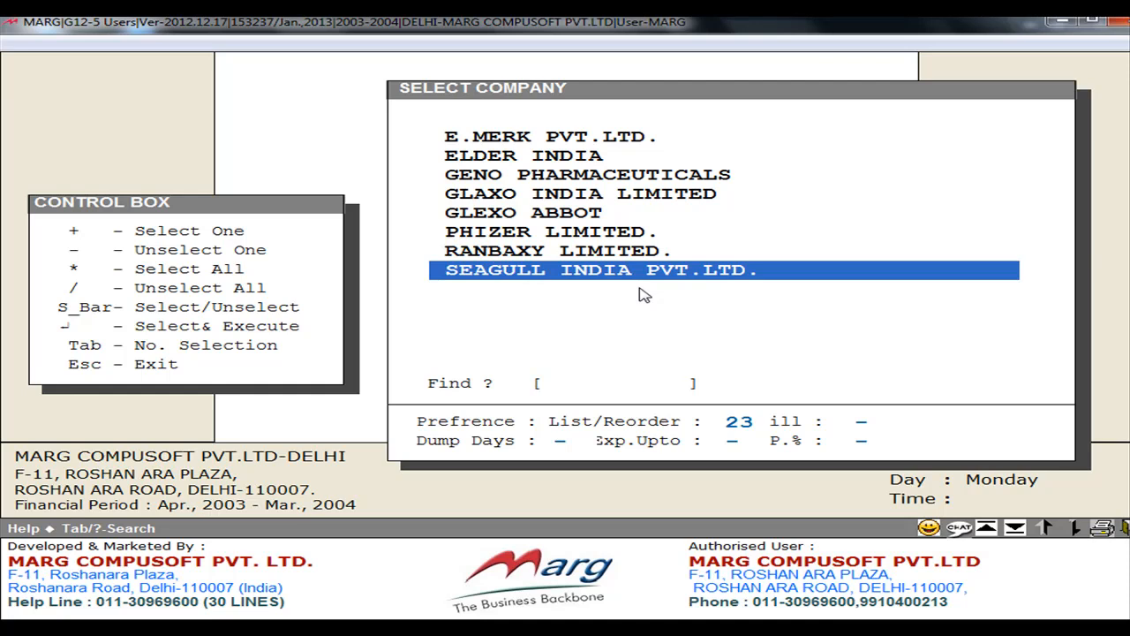
- Open the company-wise shortage list for PHIZER LIMITED. and review BECOSULE 10X10 and BECOSULES SYRUP 120ML
{"action": "left_click", "coordinate": [588, 231]}
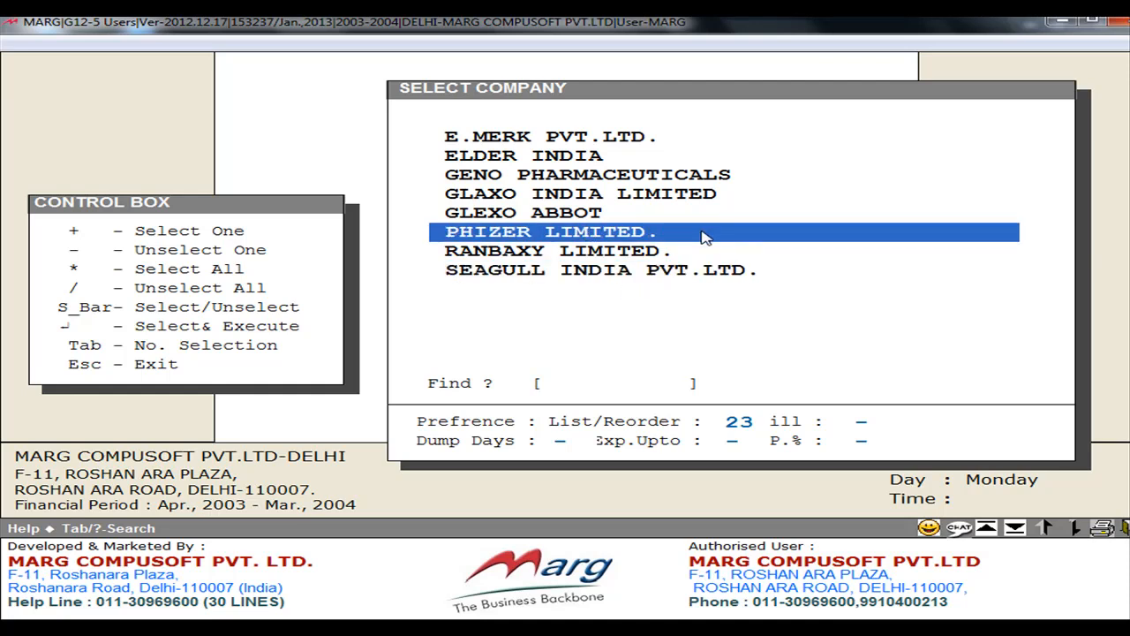
{"action": "key", "text": "Return"}
{"action": "key", "text": "Down"}
{"action": "key", "text": "Down"}
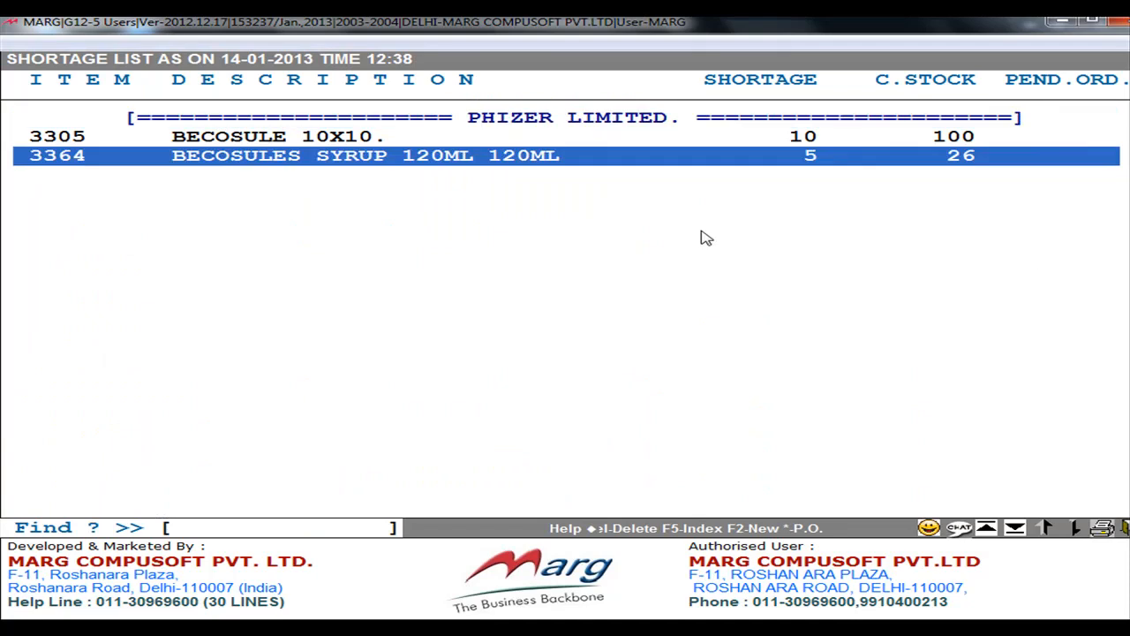
{"action": "key", "text": "Up"}
{"action": "key", "text": "Down"}
{"action": "key", "text": "Up"}
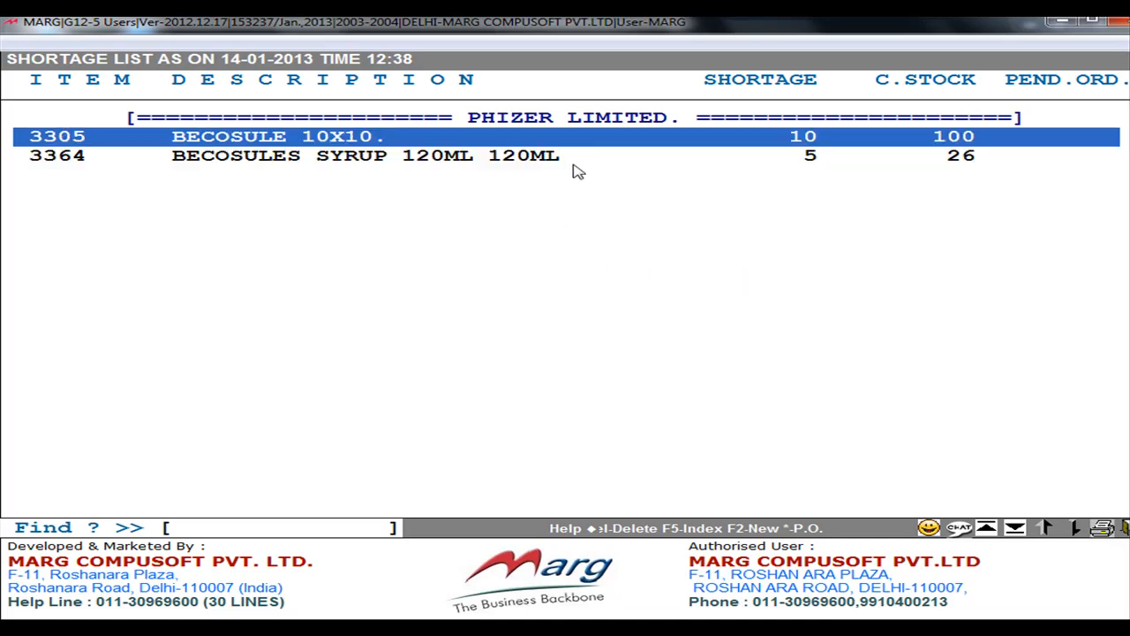
- View the print report options for the company-wise shortage list and dismiss them
{"action": "key", "text": "alt+p"}
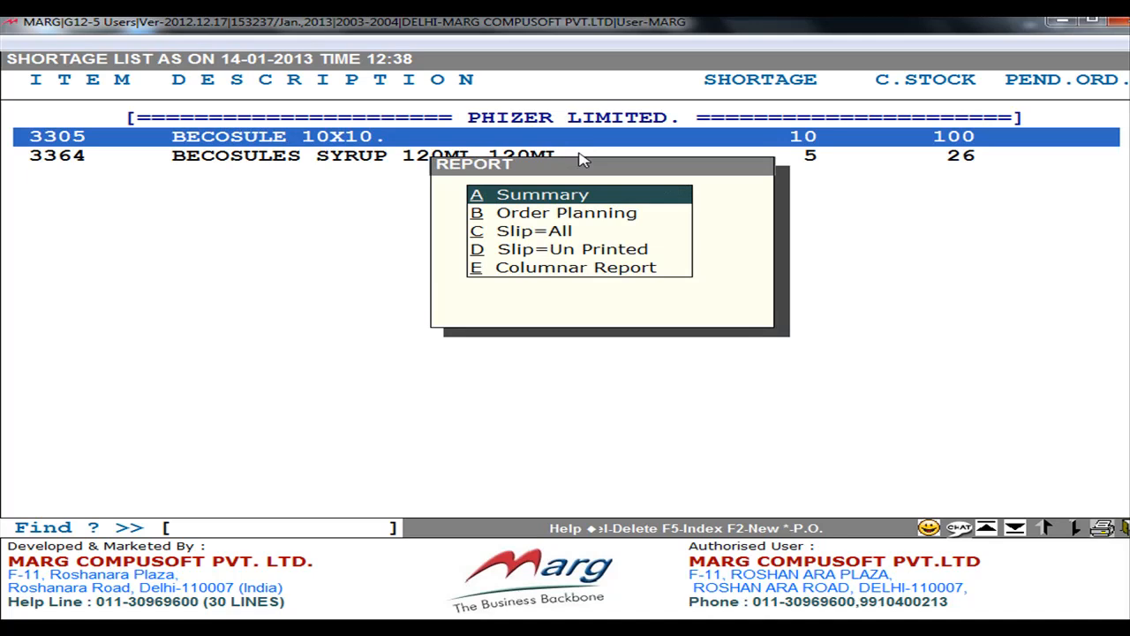
{"action": "key", "text": "Escape"}
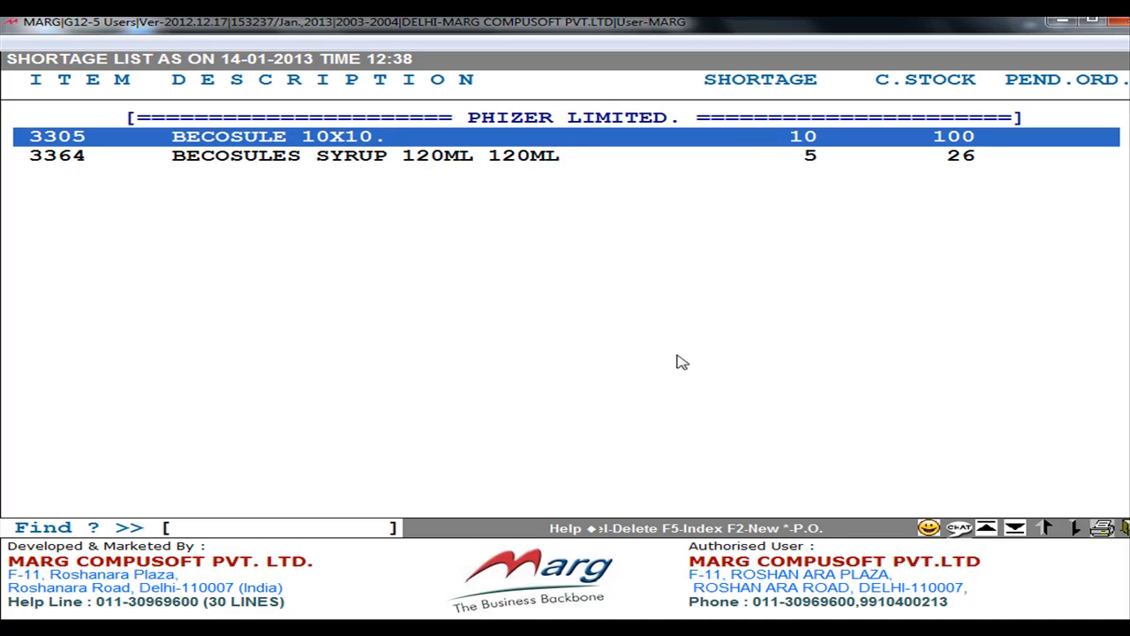